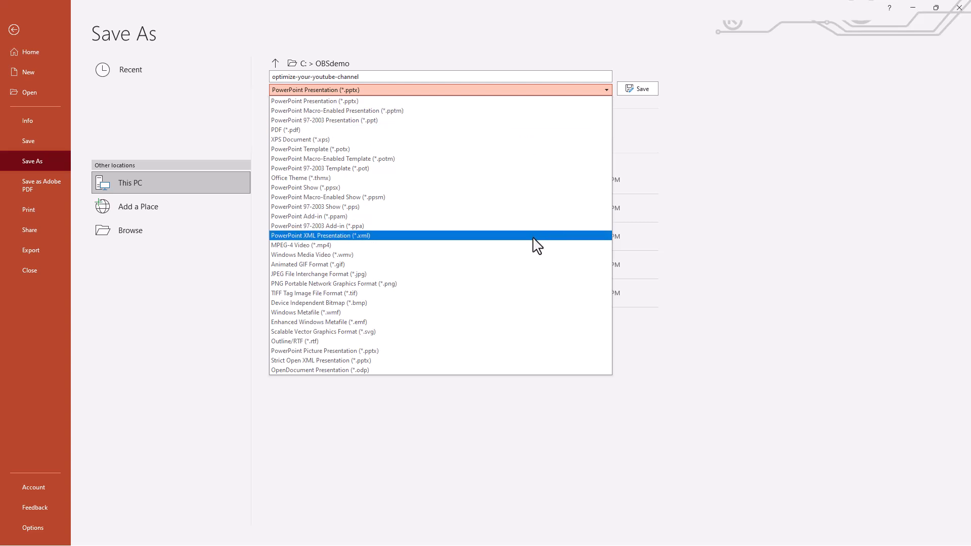
Export all slides of the presentation as PNG images named optimize-your-youtube-channel in C:\OBSdemo
left_click(540, 292)
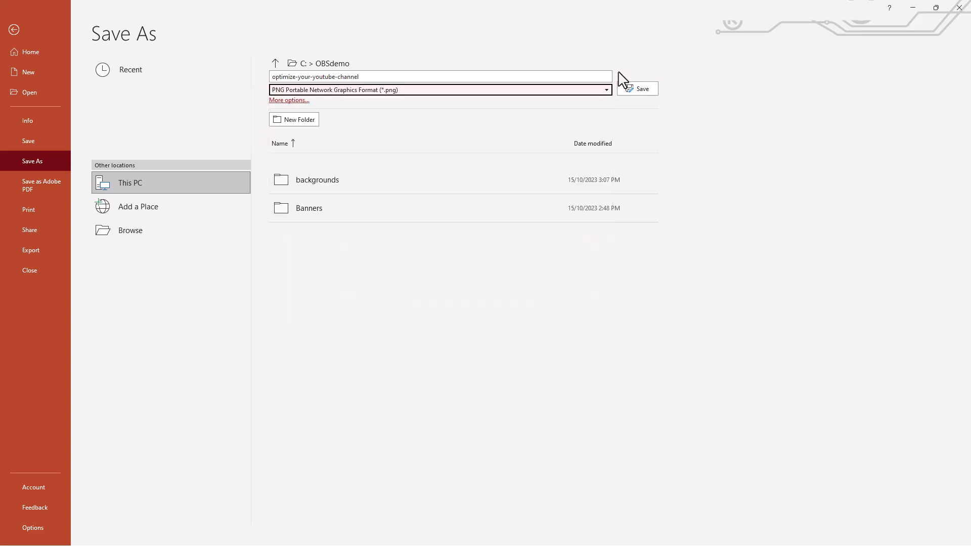
left_click(642, 89)
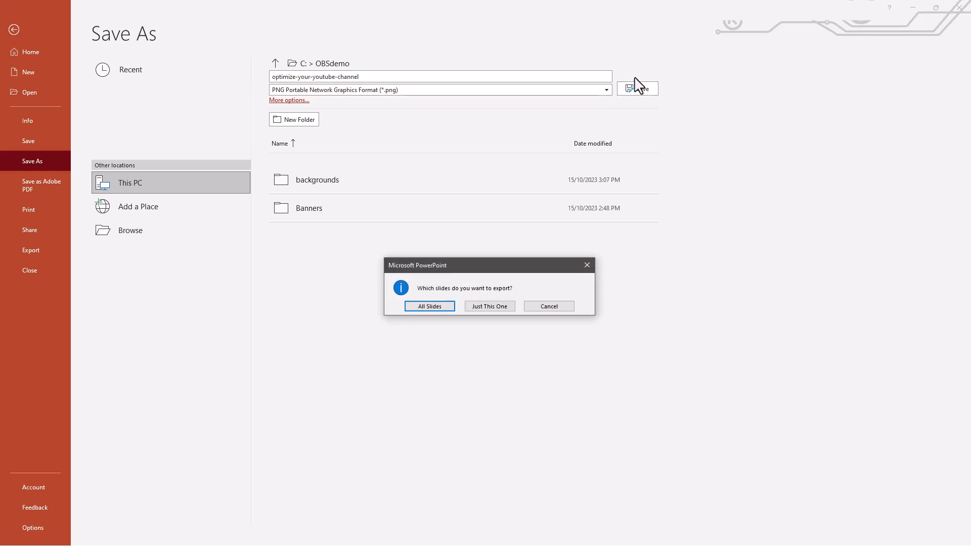
left_click(427, 309)
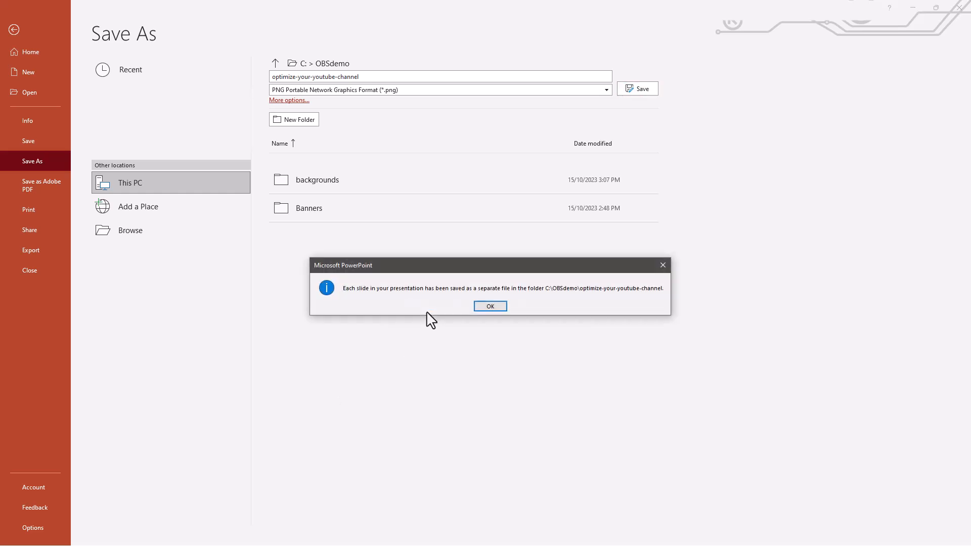
left_click(504, 309)
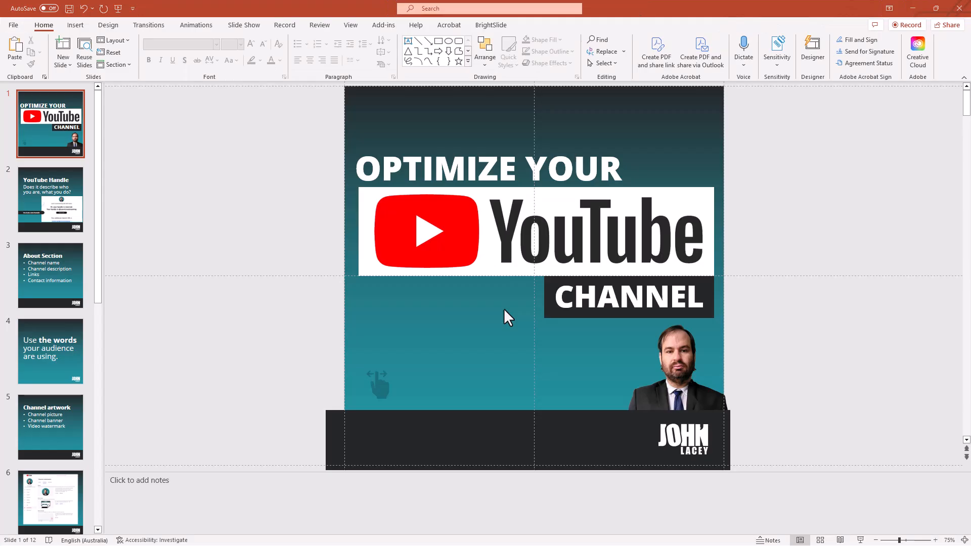
Switch to OBS, hide the Camera source and delete the Tint source from the Backgrounds scene
key("alt+Tab")
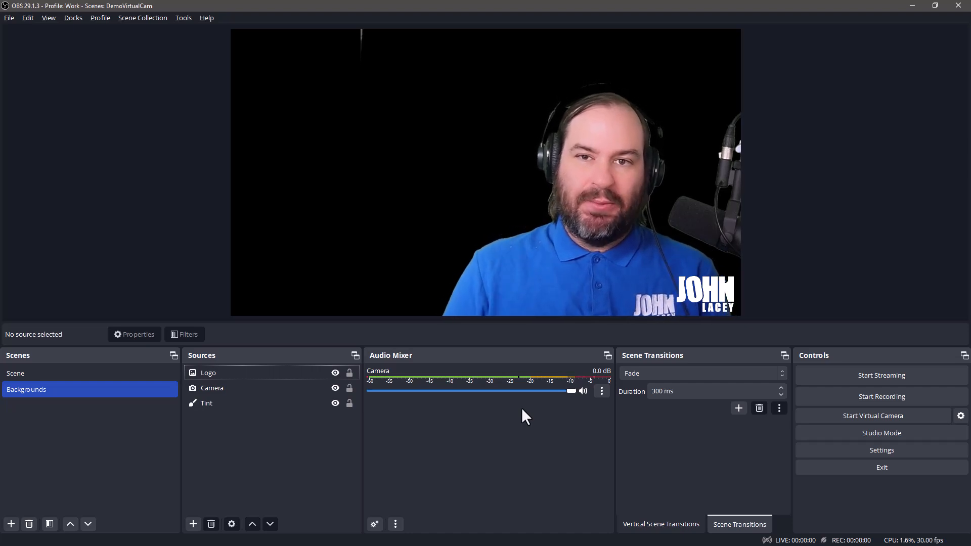
left_click(336, 389)
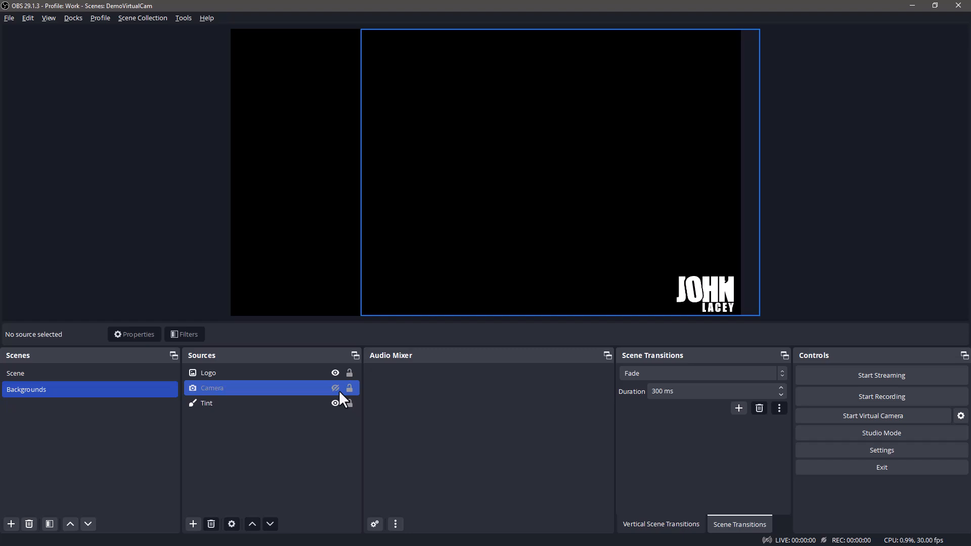
left_click(308, 466)
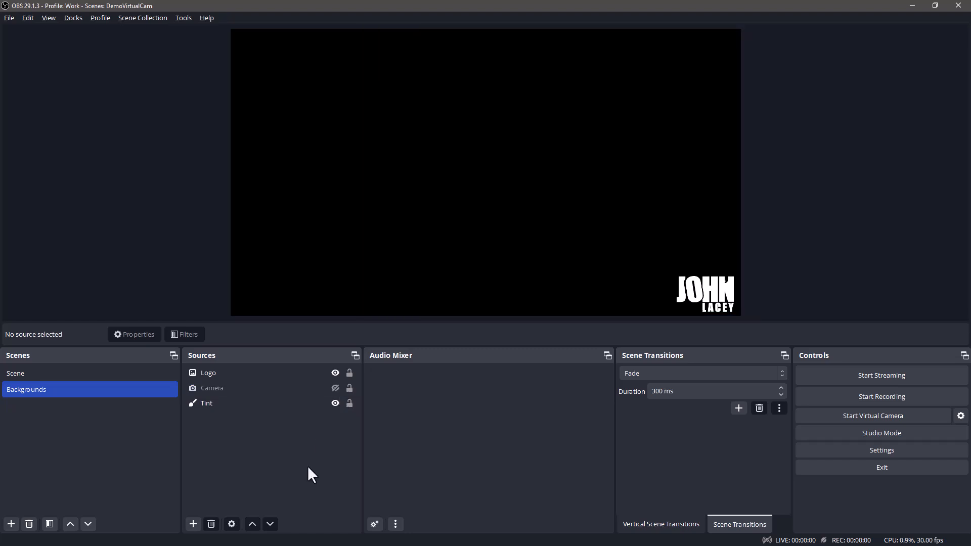
left_click(314, 404)
key("Delete")
left_click(511, 288)
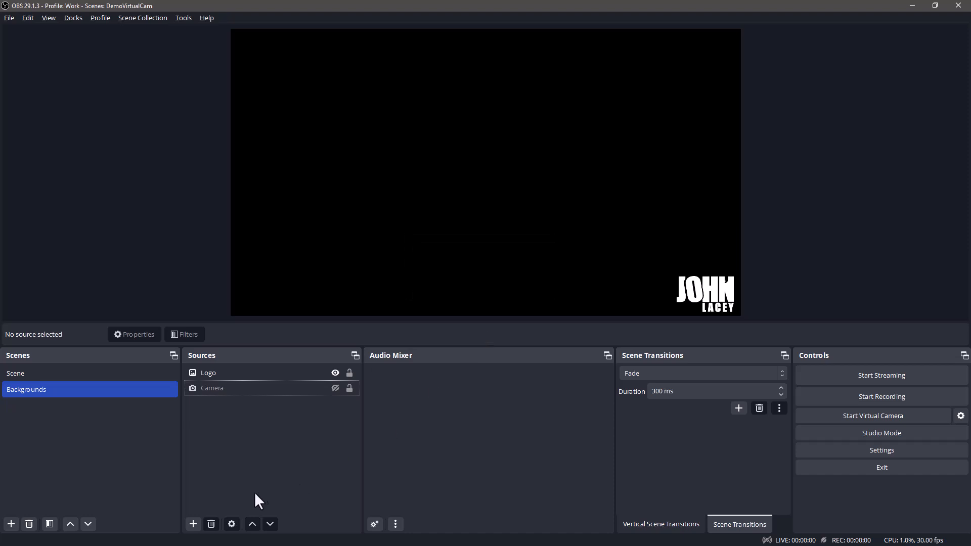
Add a new Image Slide Show source named "Background Slideshow" to the Backgrounds scene
left_click(195, 524)
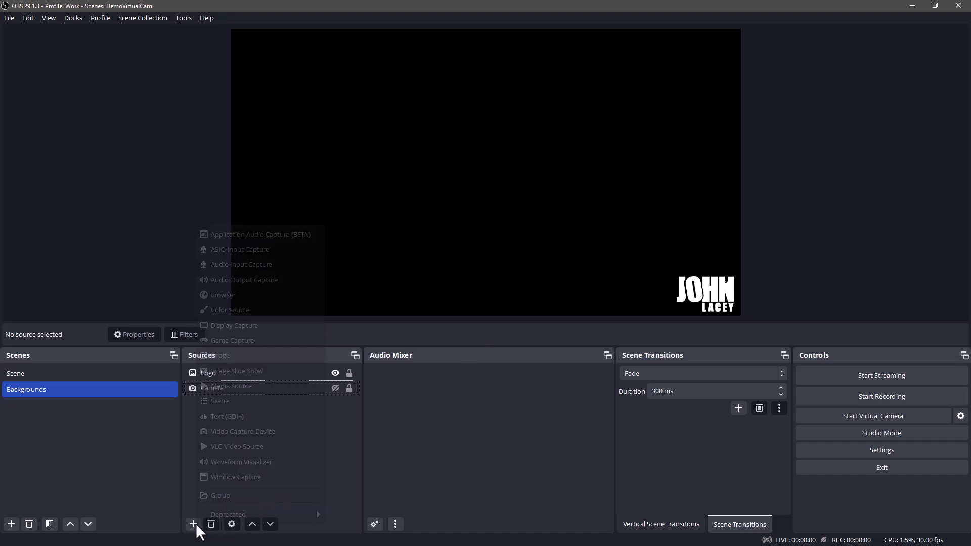
left_click(288, 375)
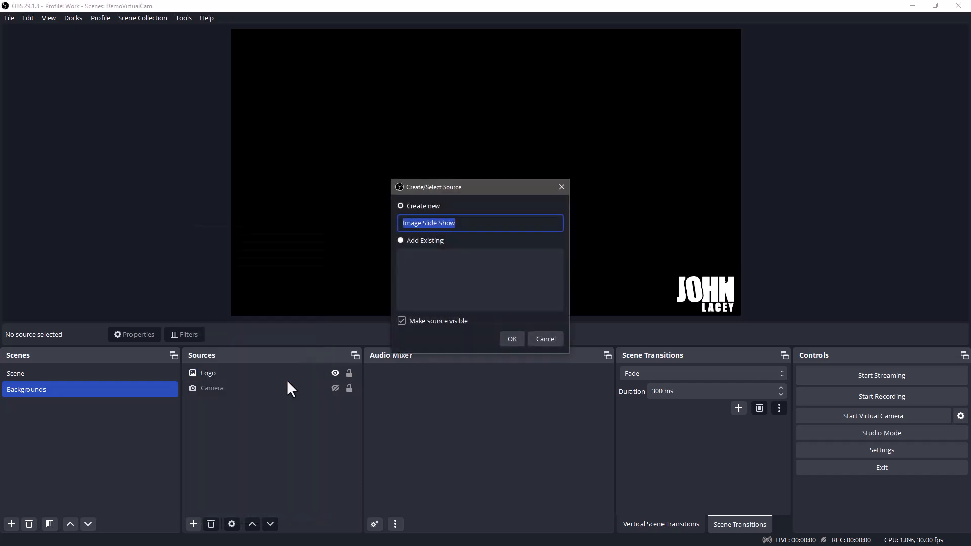
type("Background")
type("Slideshow")
left_click(513, 339)
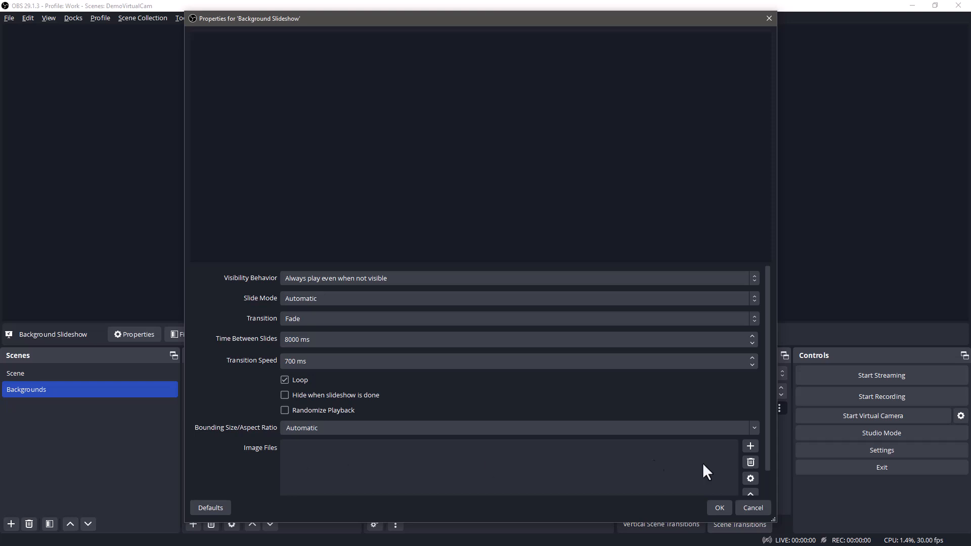
Add Slide1.PNG through Slide6.PNG from the backgrounds folder in OBSdemo to the slideshow's image files
left_click(754, 445)
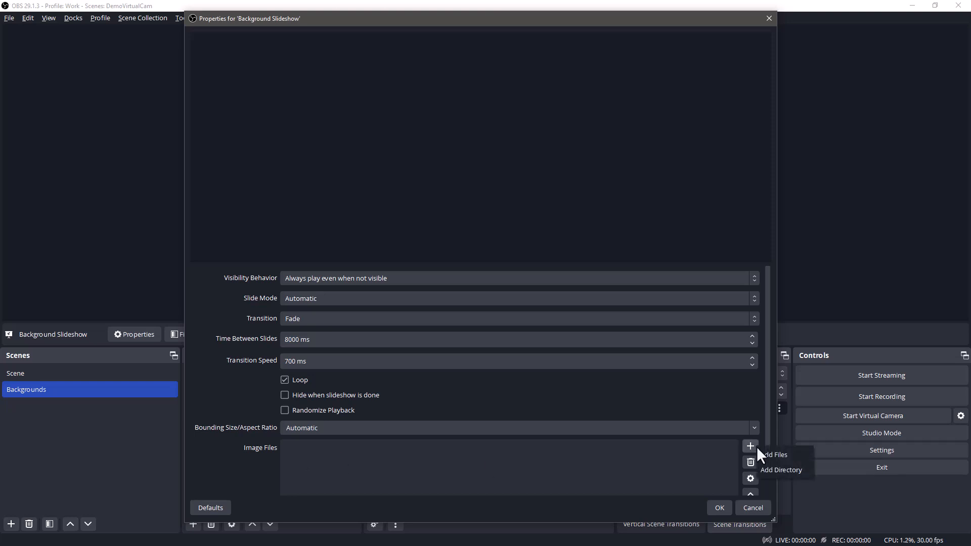
left_click(800, 454)
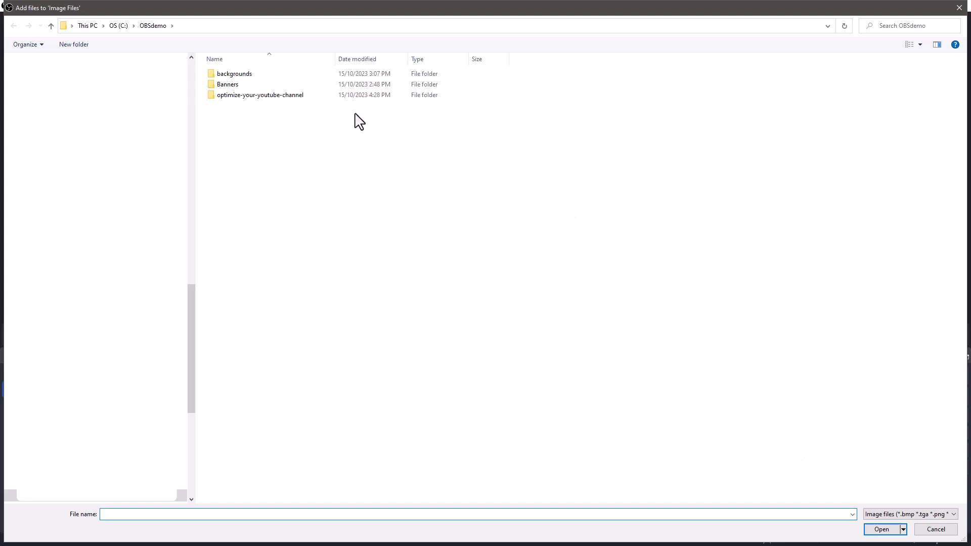
left_click(301, 75)
double_click(302, 75)
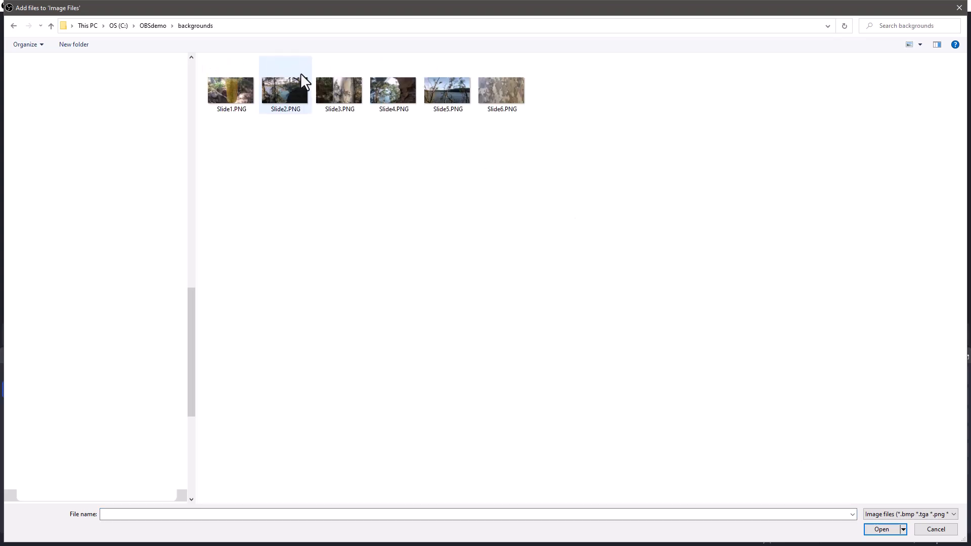
left_click(223, 96)
left_click(526, 102, "shift")
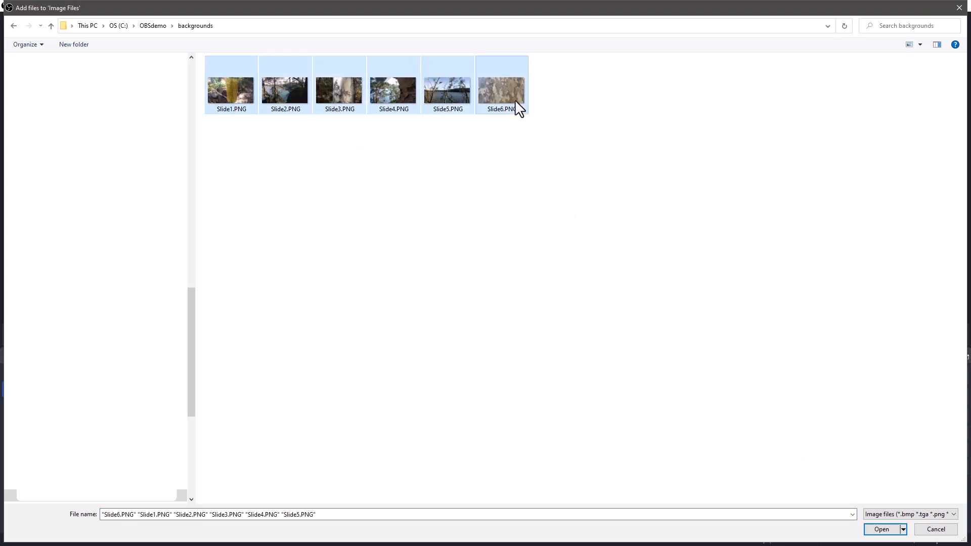
left_click(880, 531)
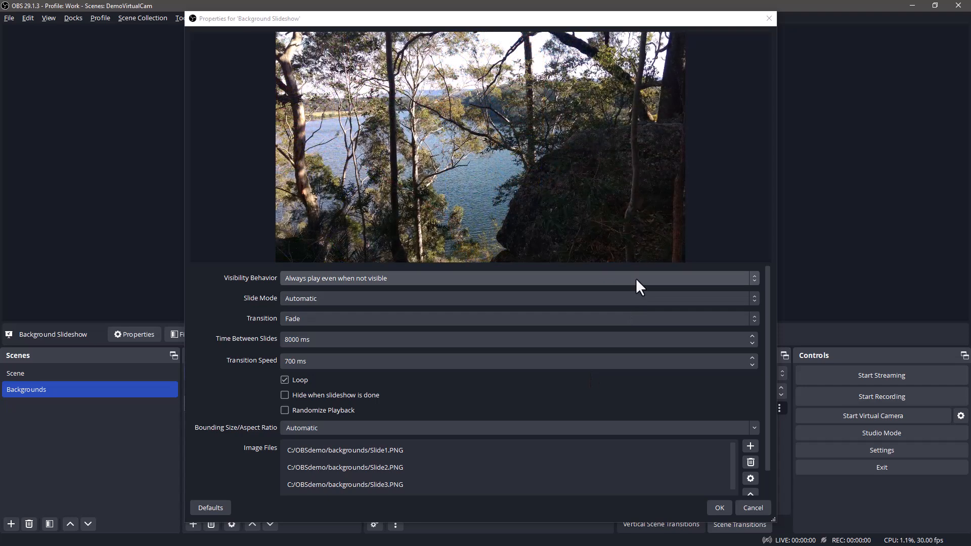
Set the slideshow's visibility behavior to "Stop when not visible, restart when visible" and keep the slide mode Automatic
left_click(636, 278)
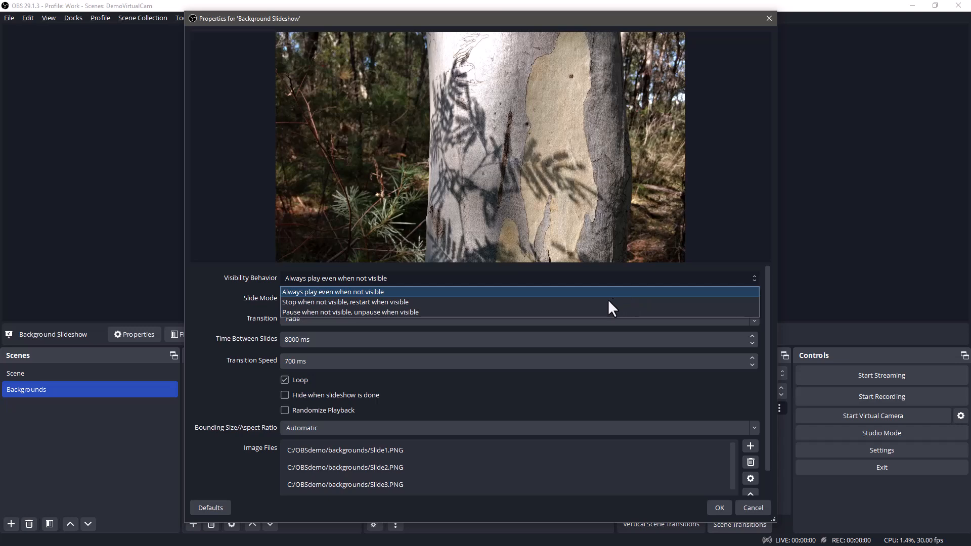
left_click(562, 302)
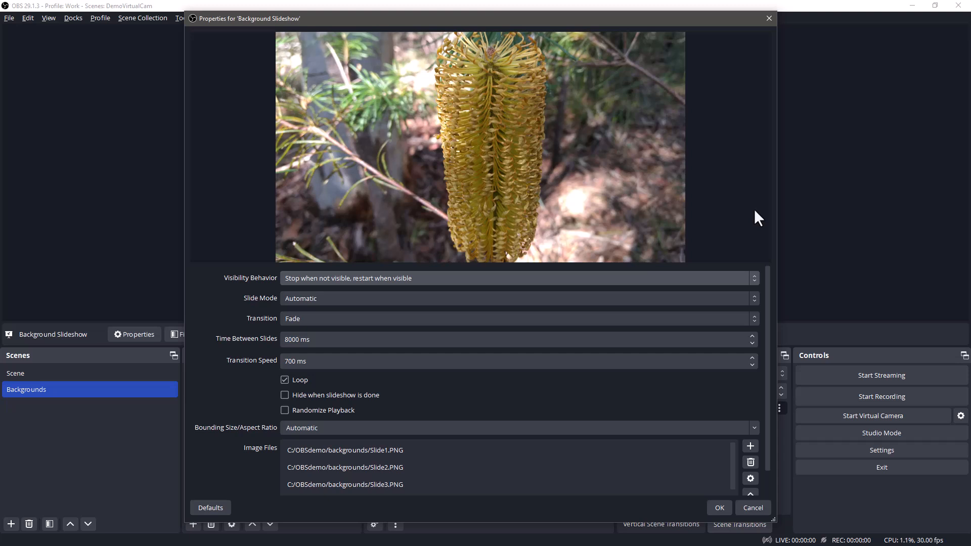
left_click(555, 298)
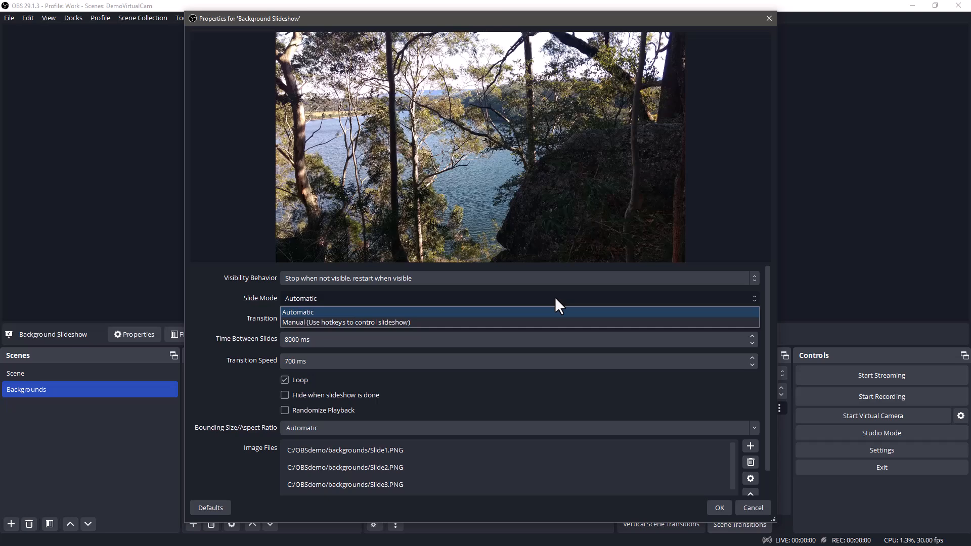
left_click(713, 216)
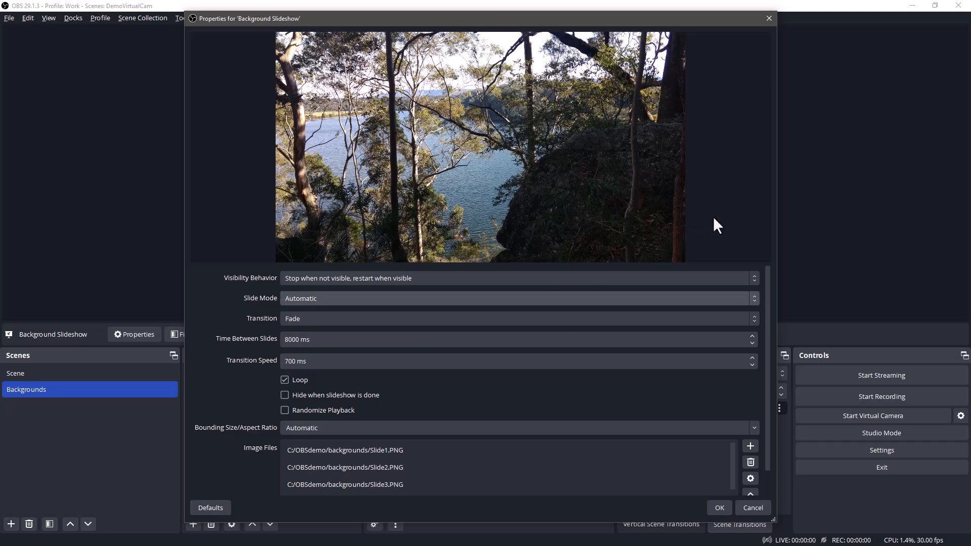
Try the Cut, Swipe and Slide transitions for the slideshow and return to Fade
left_click(584, 318)
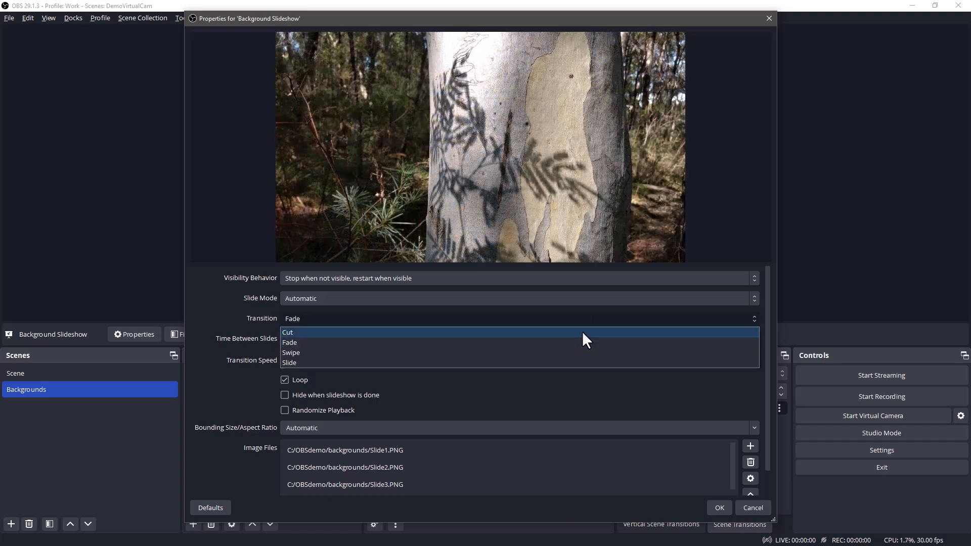
left_click(582, 332)
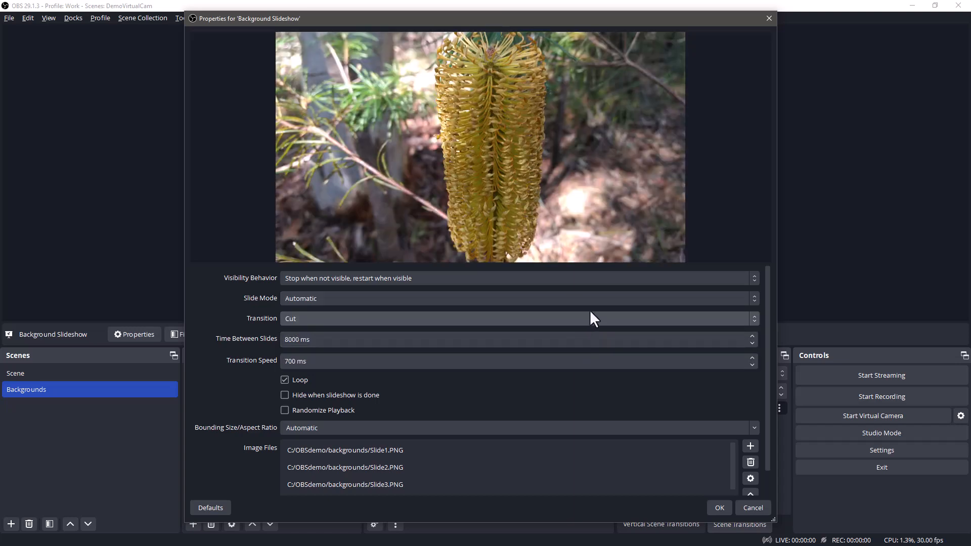
left_click(588, 319)
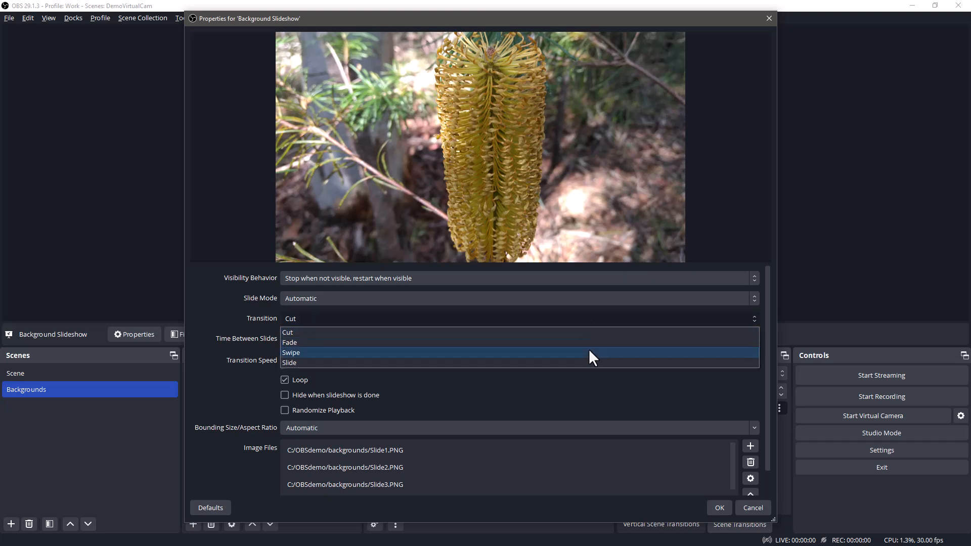
left_click(589, 352)
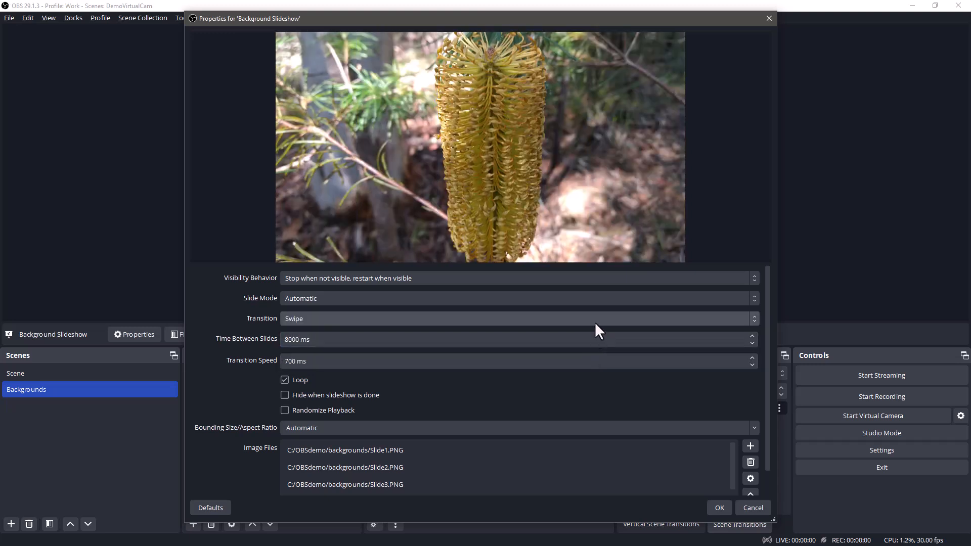
left_click(595, 323)
left_click(594, 362)
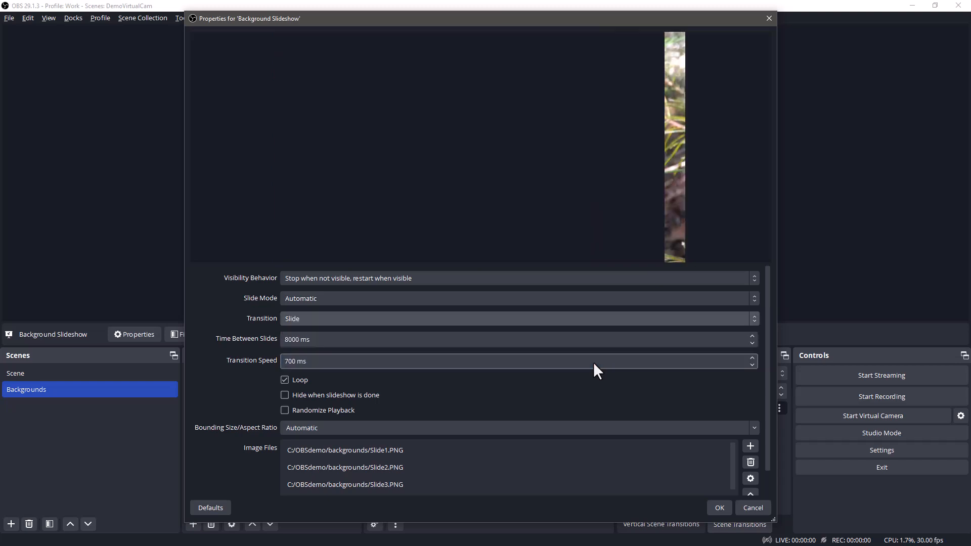
left_click(591, 317)
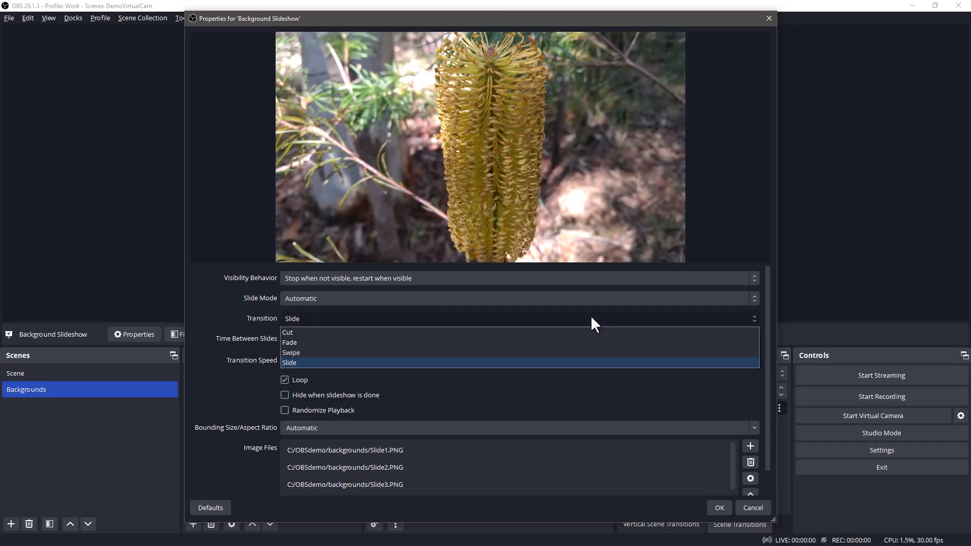
left_click(592, 343)
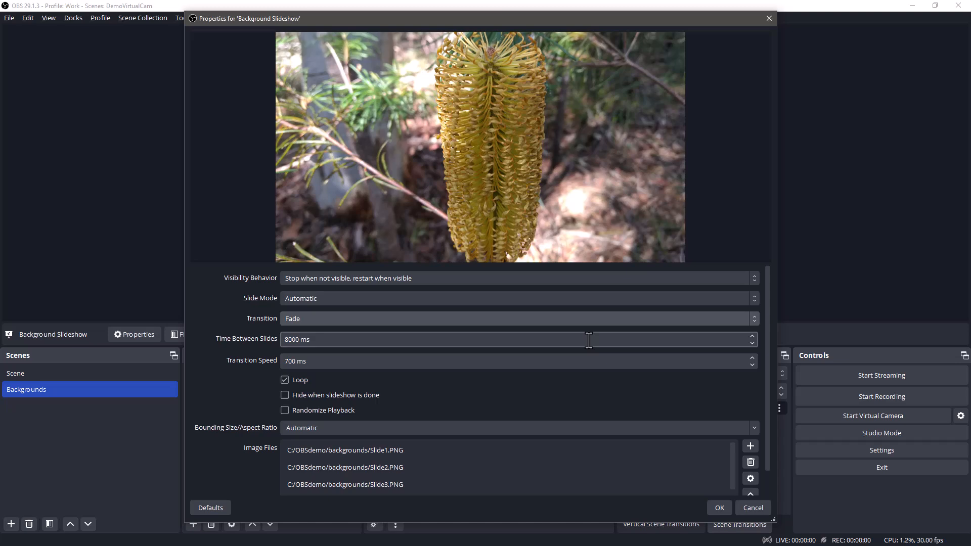
Set the slideshow's time between slides to 12000 ms and its transition speed to 4000 ms
left_click(288, 340)
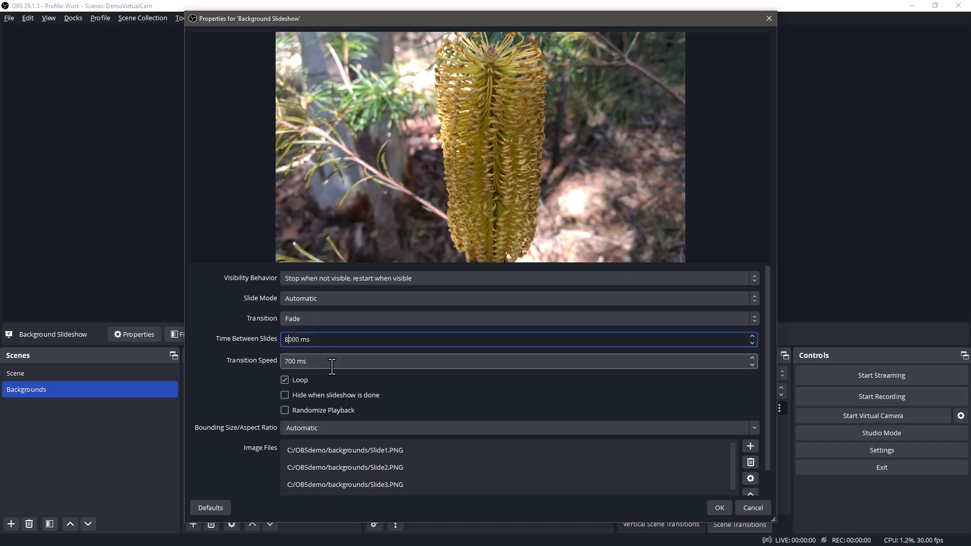
key("BackSpace")
type("12")
left_click(332, 366)
key("shift+Right")
type("40")
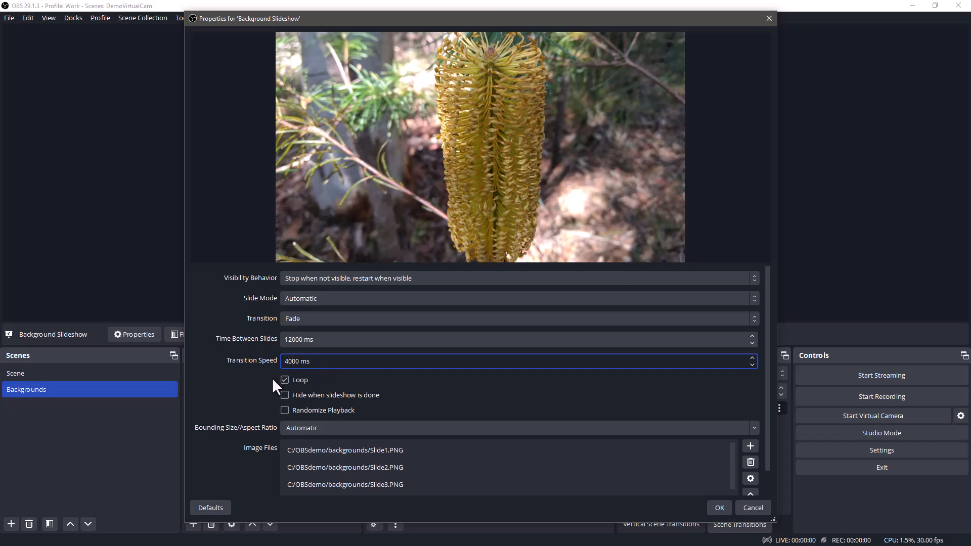
left_click(254, 392)
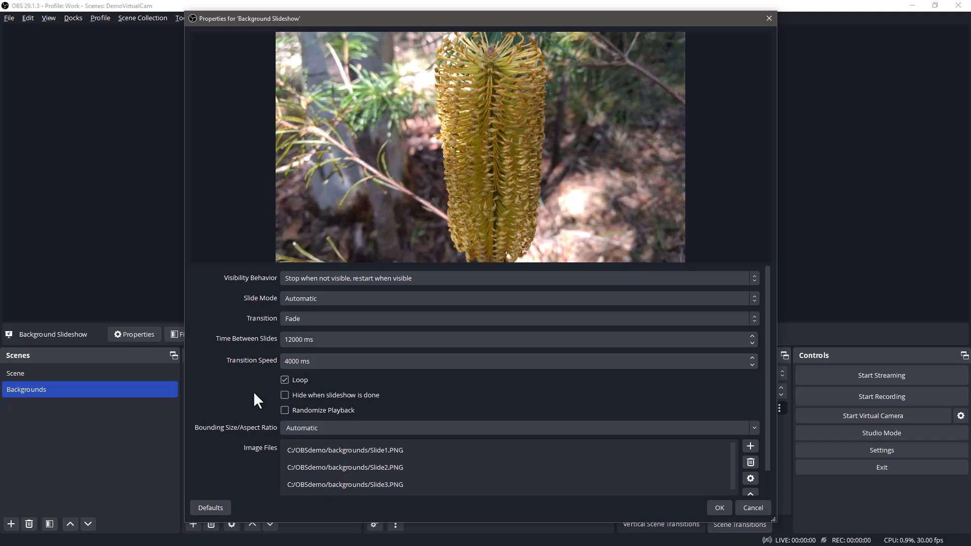
Accept the slideshow properties and move the Background Slideshow source below Logo and Camera in the source order
scroll(588, 391, "down", 1)
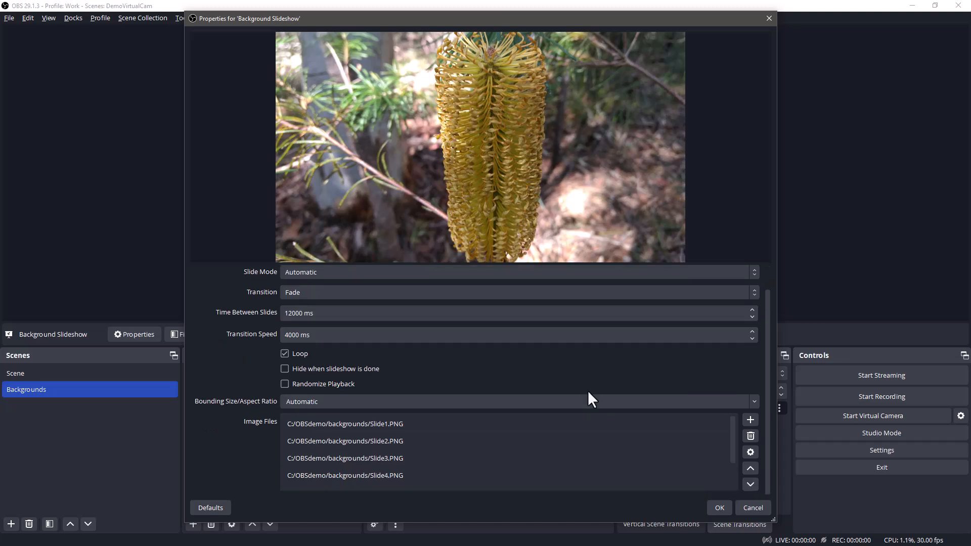
scroll(599, 395, "up", 1)
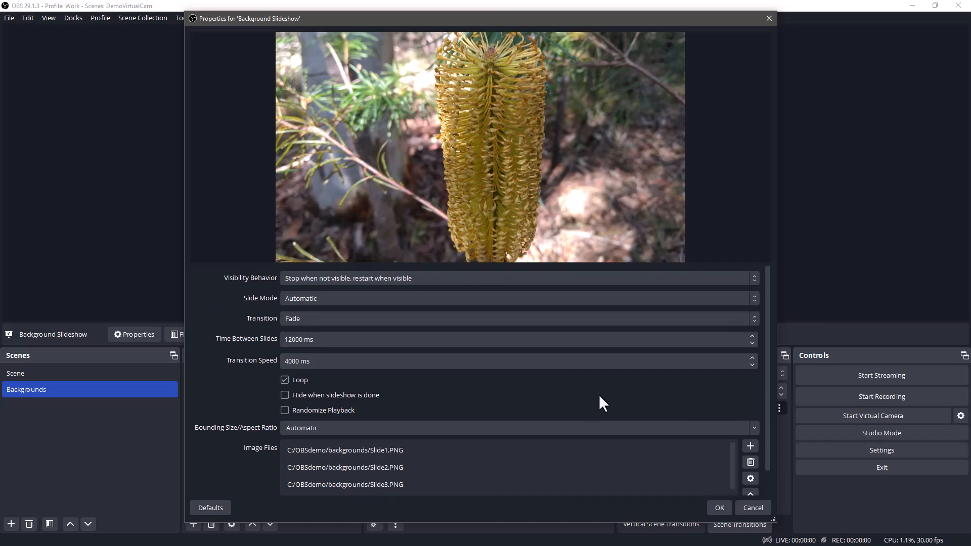
left_click(718, 507)
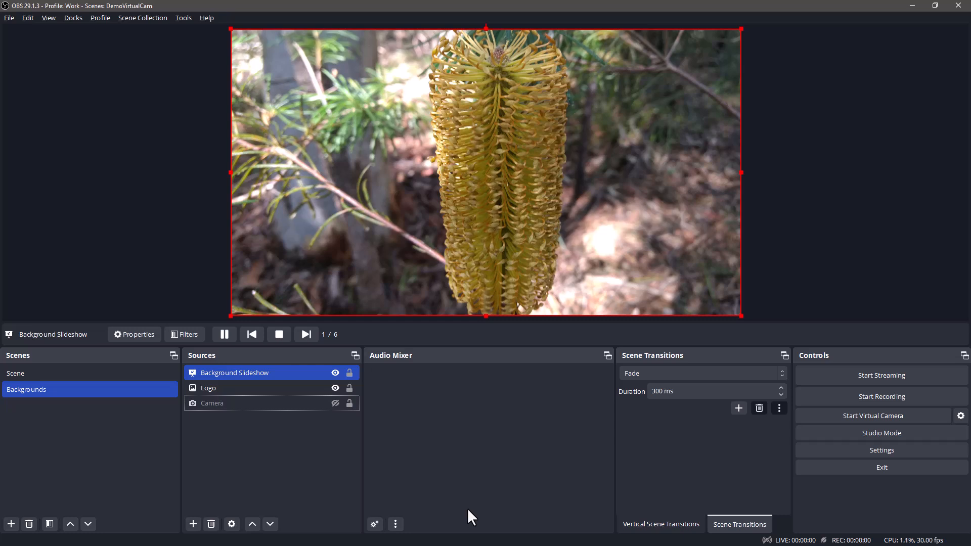
mouse_move(324, 374)
left_mouse_down()
mouse_move(322, 417)
mouse_move(326, 408)
left_mouse_up()
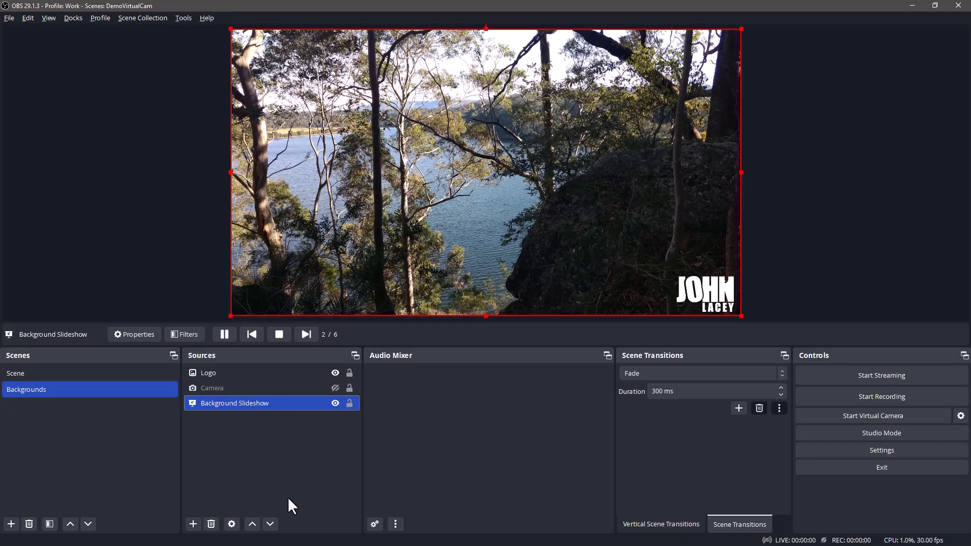
Add a new Color Source named "Tint" to the Backgrounds scene
left_click(196, 526)
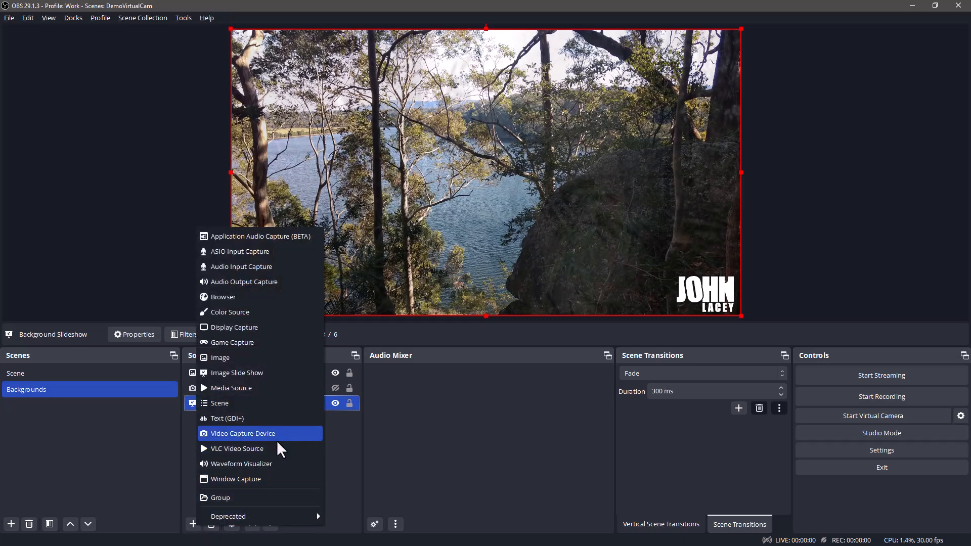
left_click(283, 310)
type("Tint")
left_click(519, 338)
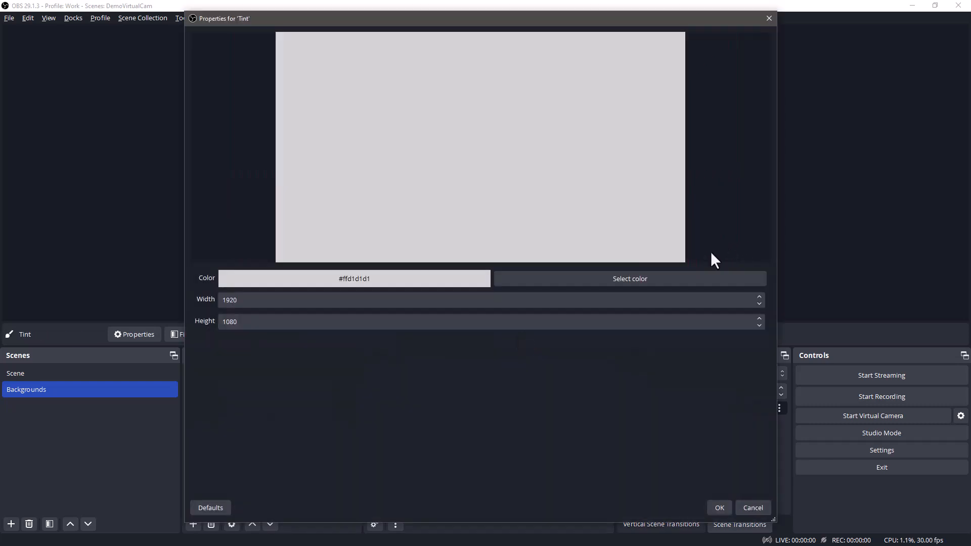
Set the Tint color to black with an alpha channel of 180 and accept the source properties
left_click(702, 277)
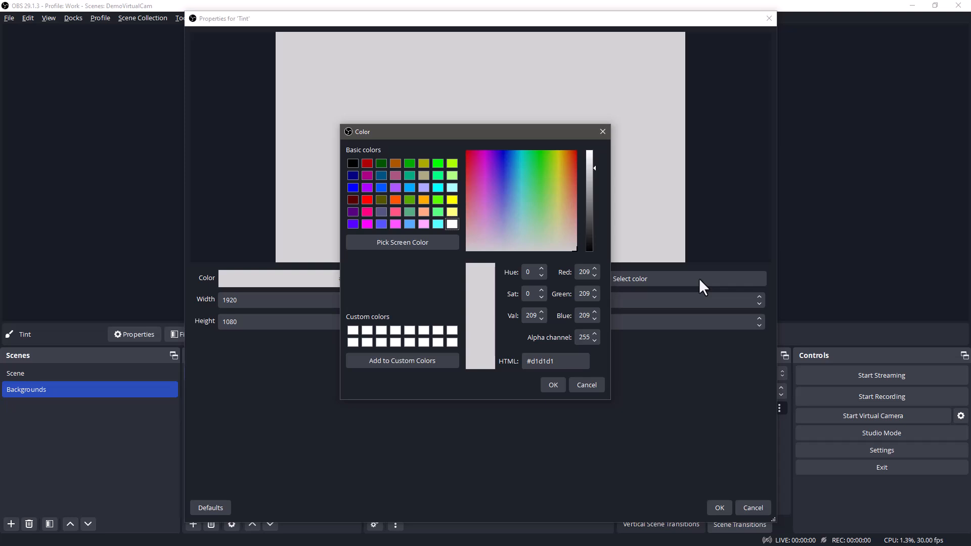
left_click(350, 164)
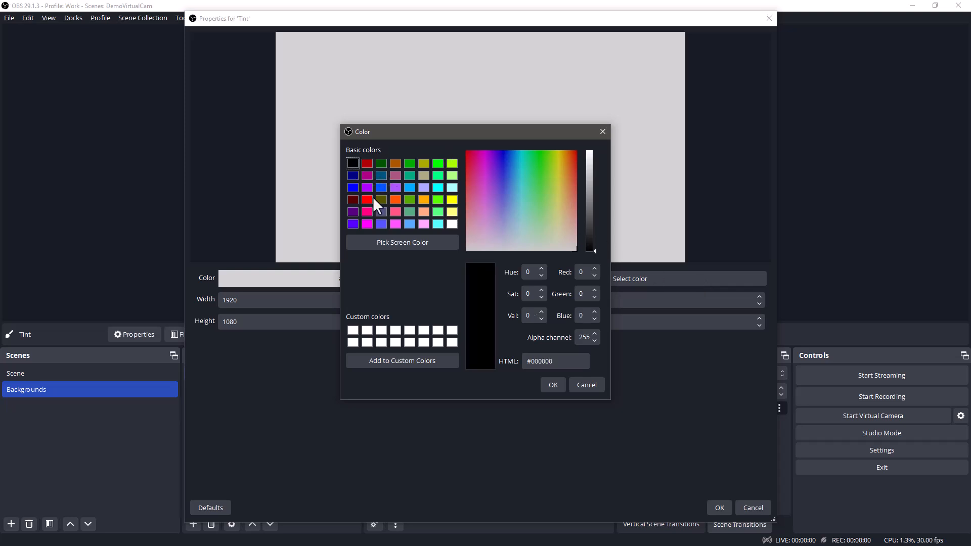
double_click(585, 338)
type("180")
left_click(554, 385)
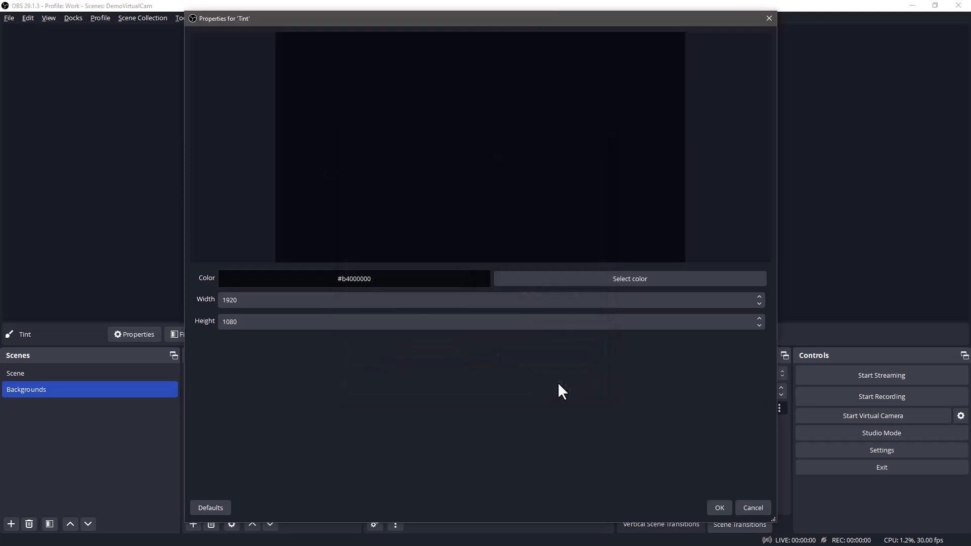
left_click(718, 508)
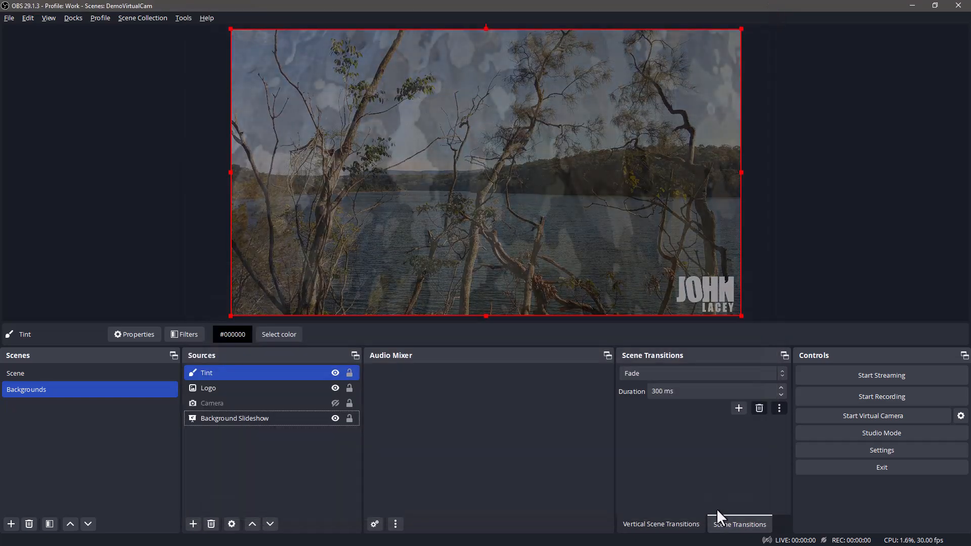
Move the Tint source between Camera and Background Slideshow, and toggle its visibility off and on to compare the effect
left_click_drag(301, 370, 302, 407)
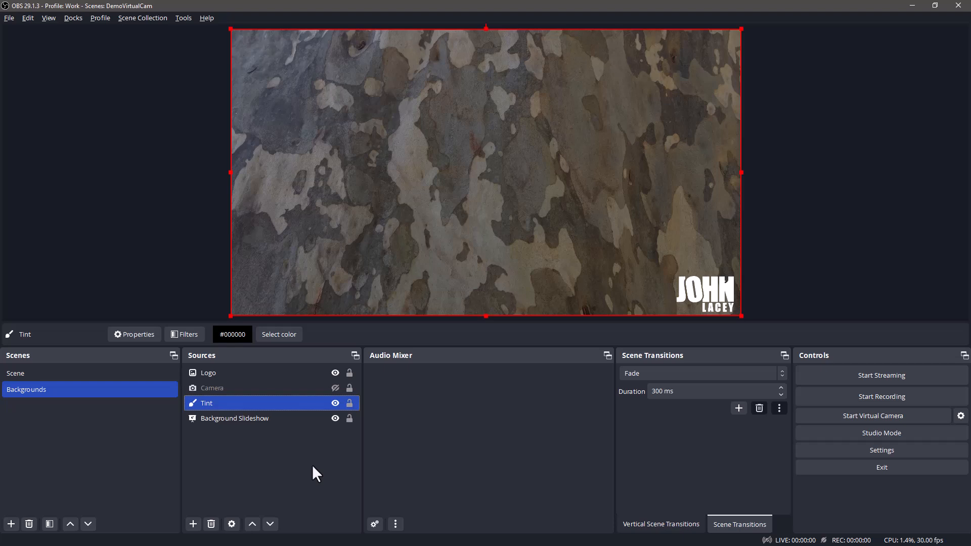
left_click(335, 406)
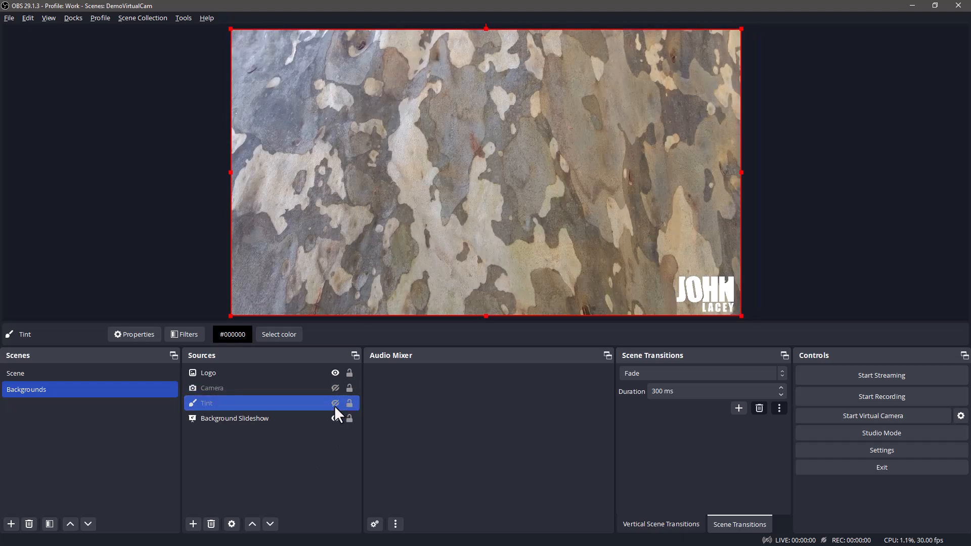
left_click(335, 405)
Show the Camera source to preview it over the tinted background, and hide it again
left_click(338, 393)
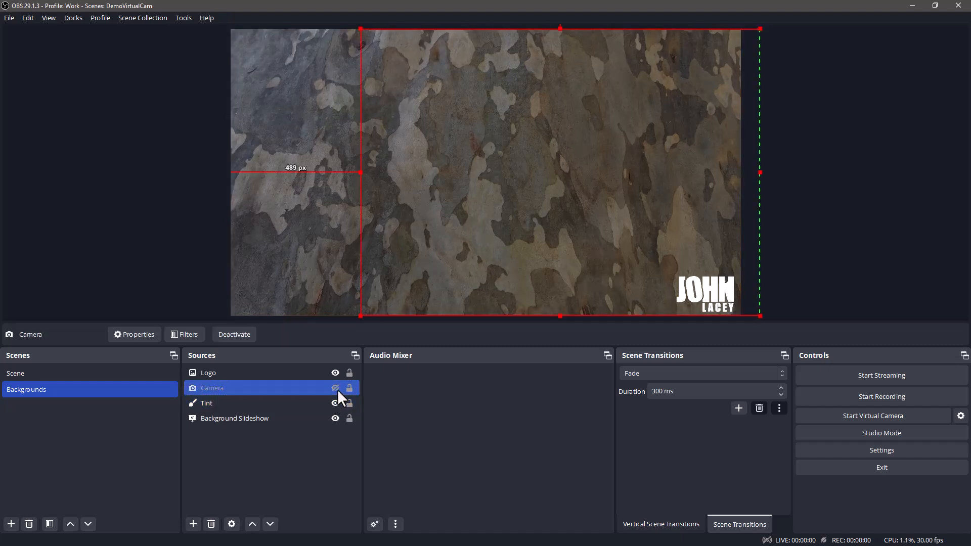
left_click(338, 390)
left_click(318, 418, "ctrl")
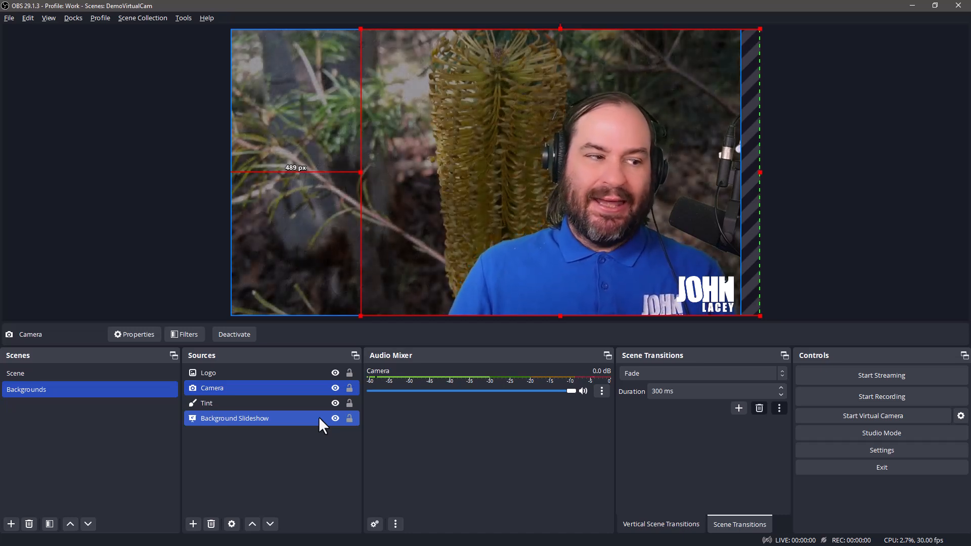
left_click(319, 417, "ctrl")
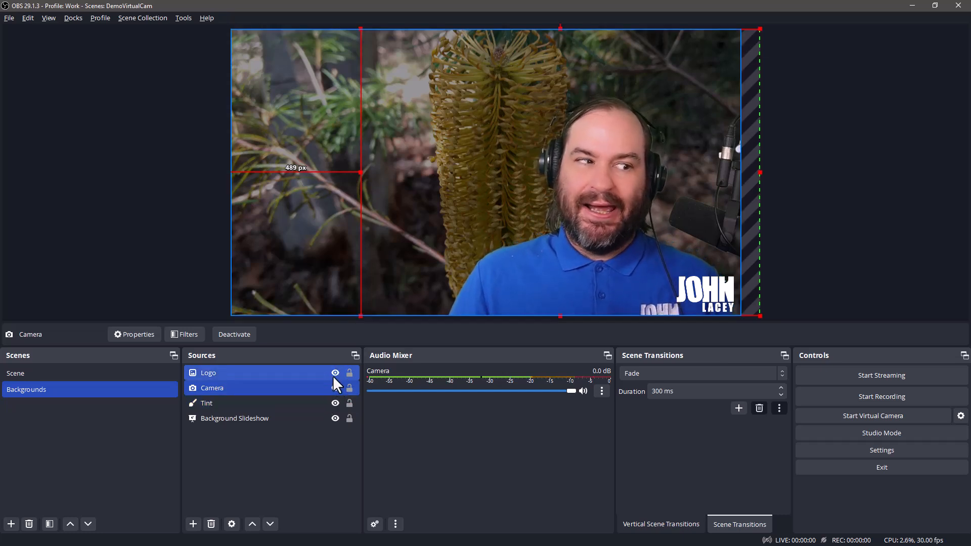
left_click(334, 389)
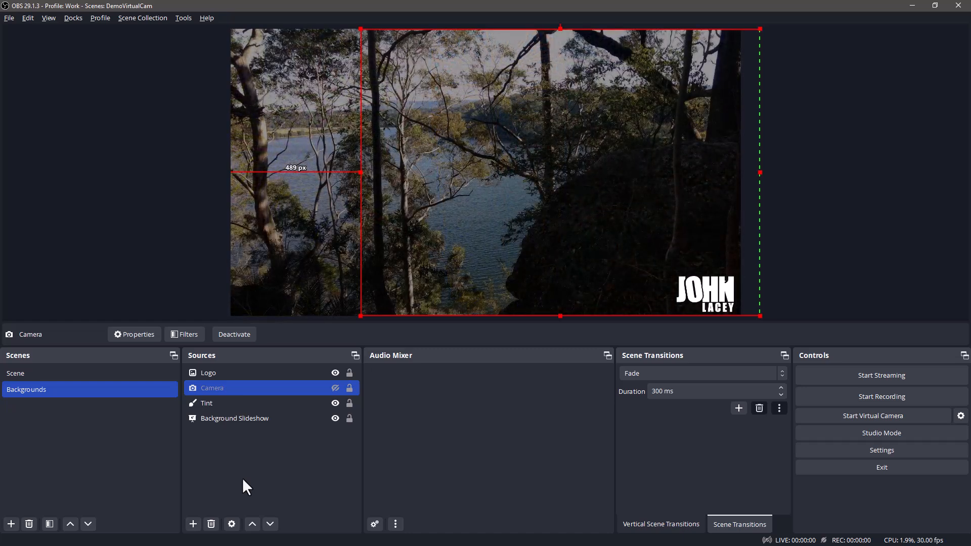
Add a new Image Slide Show source named "PowerPoint Slideshow"
left_click(193, 523)
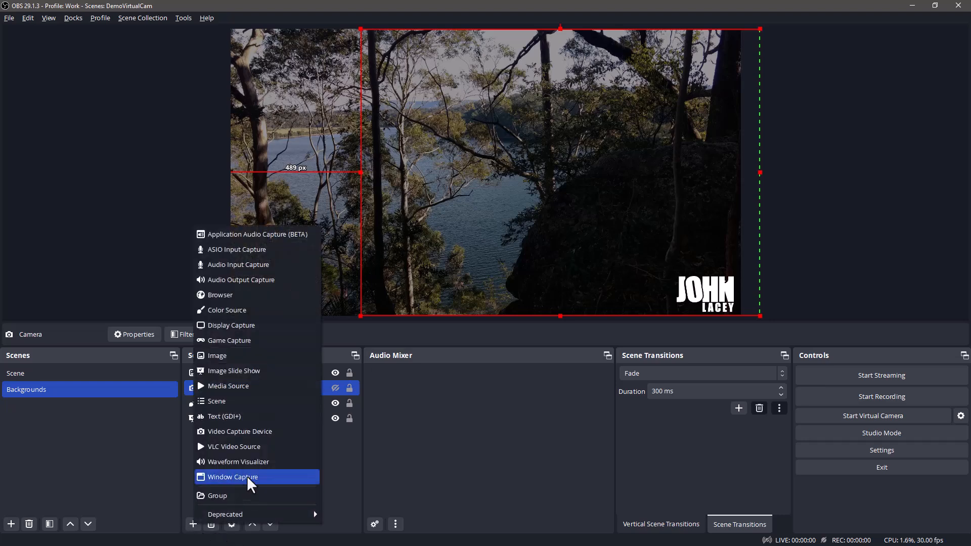
left_click(289, 371)
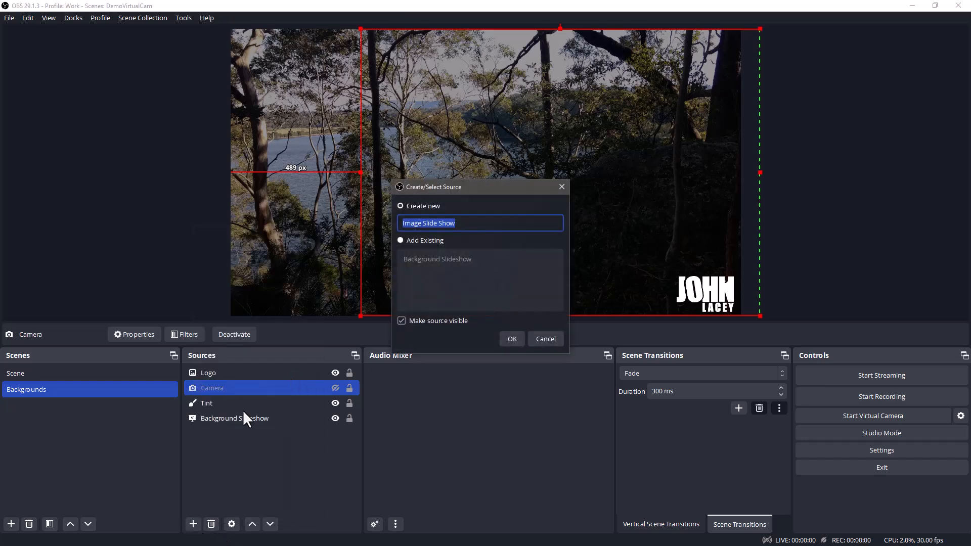
type("PowerPoint Slideshow")
left_click(513, 339)
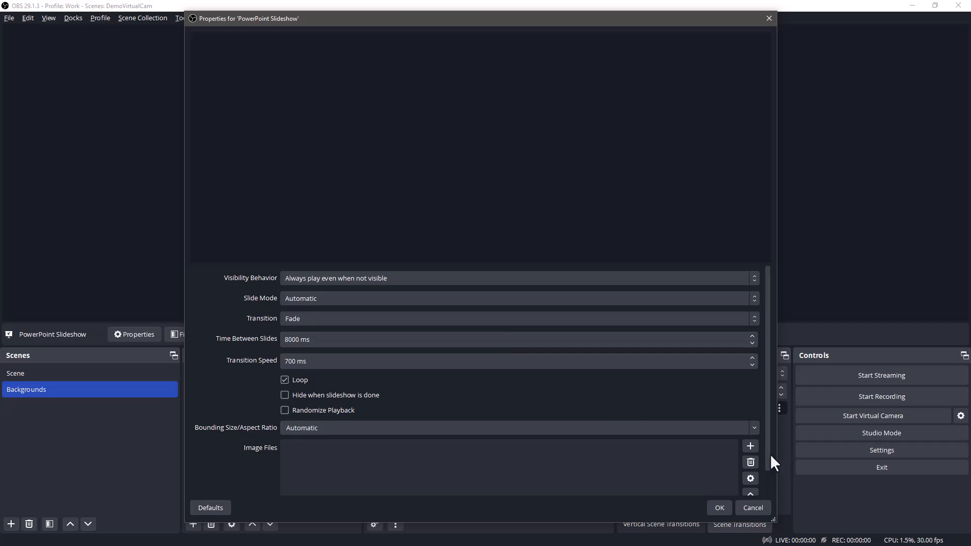
Add the directory C:/OBSdemo/optimize-your-youtube-channel to the slideshow's image files
left_click(746, 450)
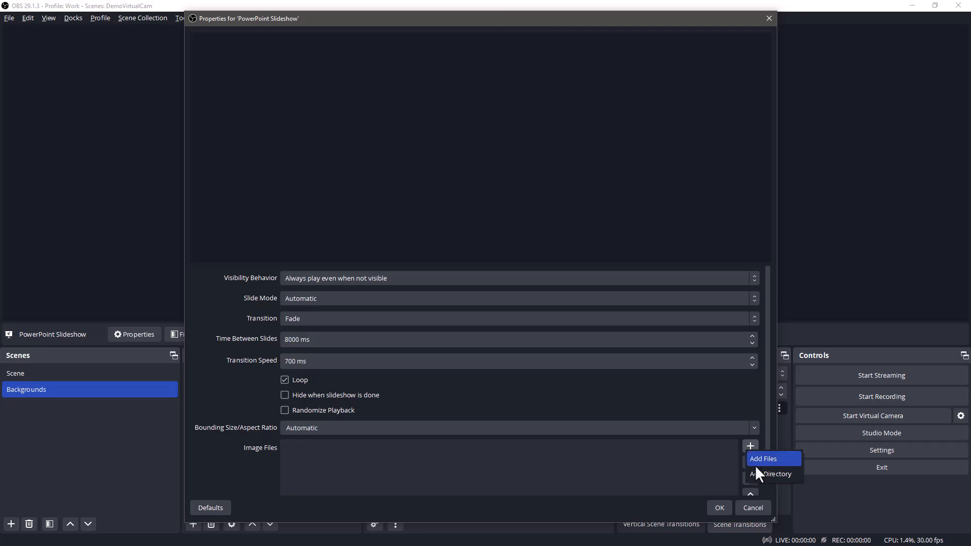
left_click(768, 478)
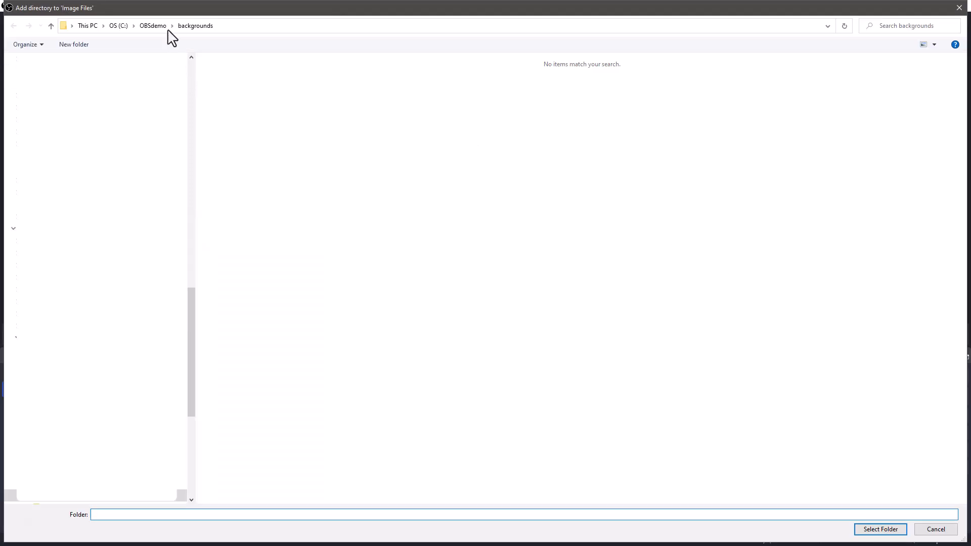
left_click(154, 26)
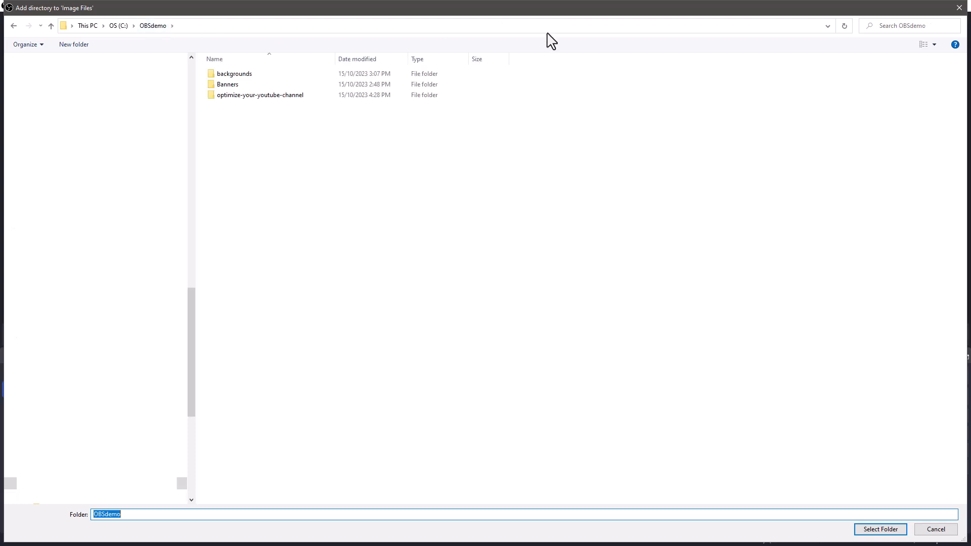
left_click(362, 95)
left_click(872, 531)
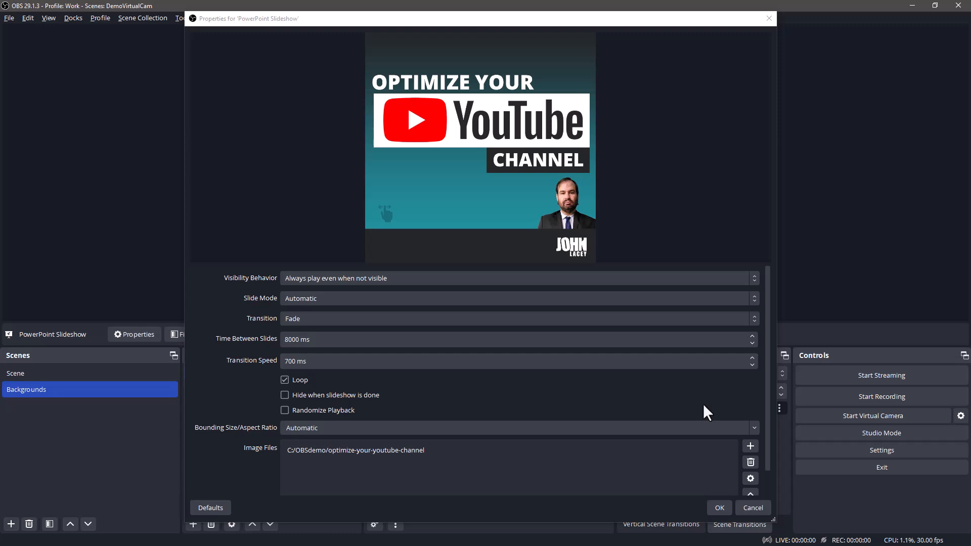
Set the PowerPoint slideshow's transition to Swipe, trying Slide as an alternative
left_click(666, 301)
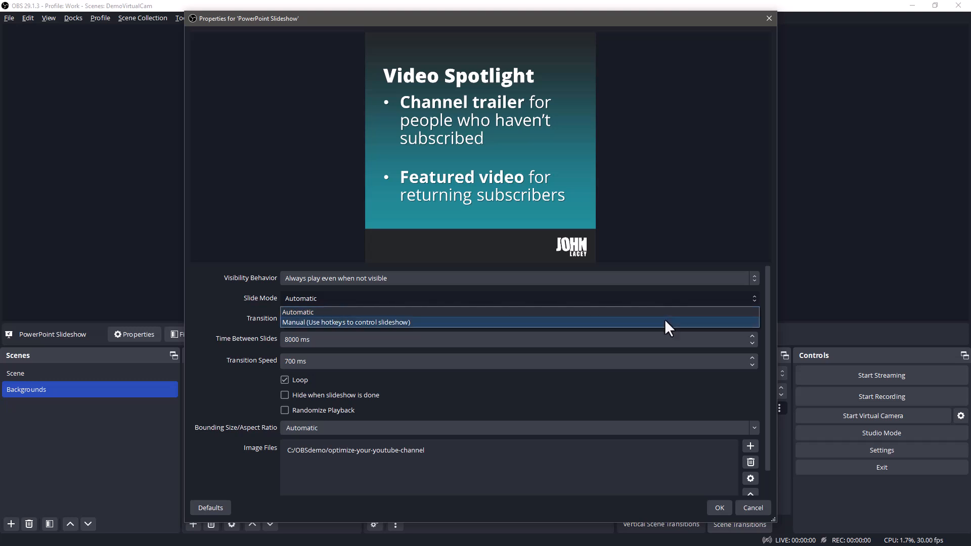
left_click(663, 313)
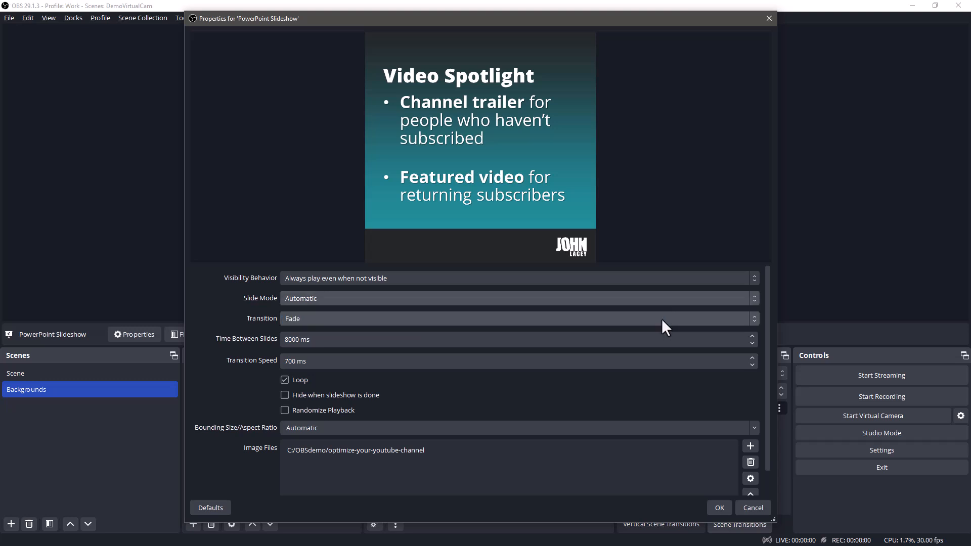
left_click(662, 319)
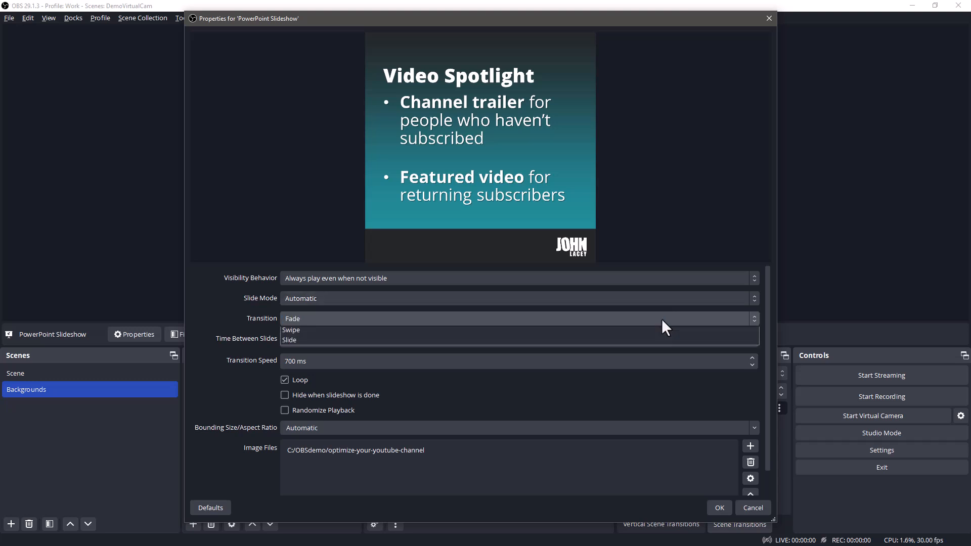
left_click(661, 356)
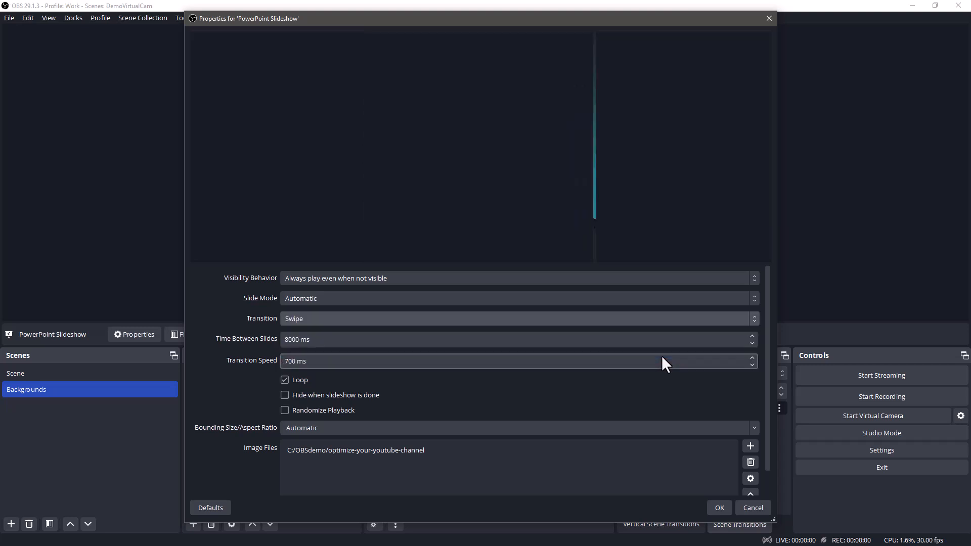
left_click(657, 318)
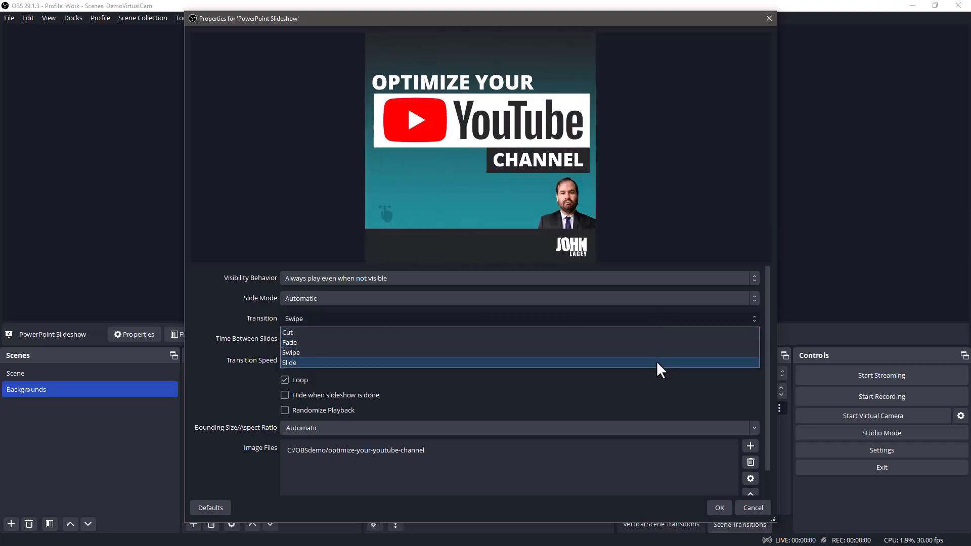
left_click(656, 361)
left_click(654, 317)
left_click(654, 349)
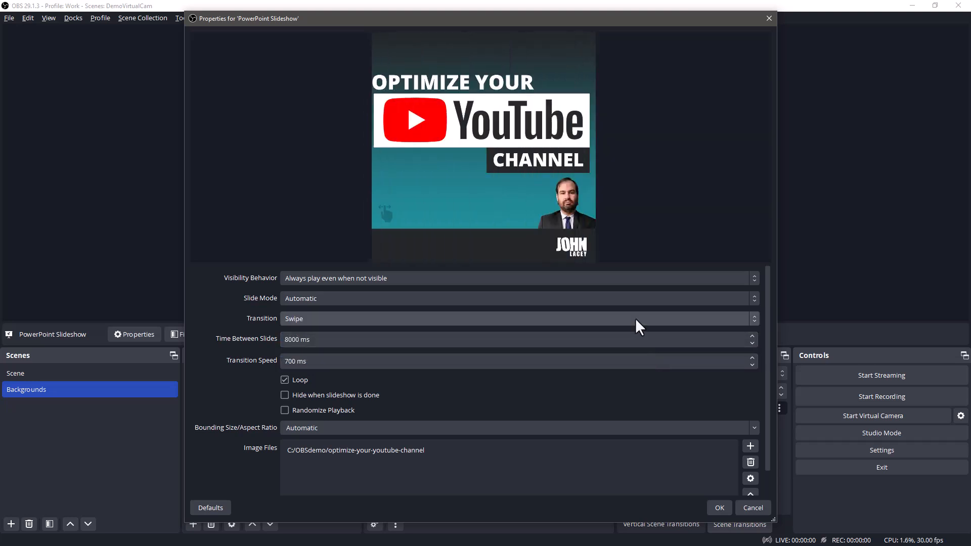
Set visibility behavior to "Pause when not visible, unpause when visible" and slide mode to Manual, and accept the slideshow properties
left_click(627, 277)
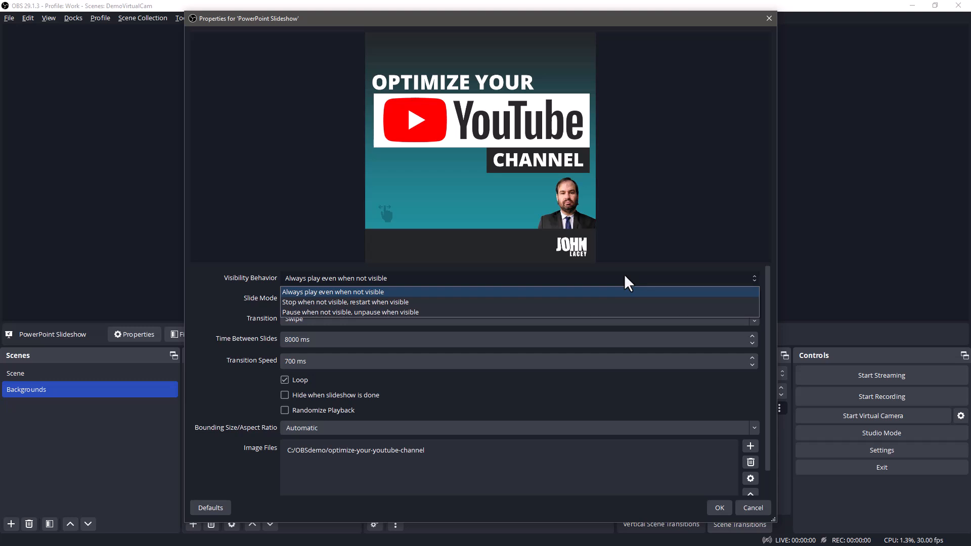
left_click(600, 311)
left_click(593, 297)
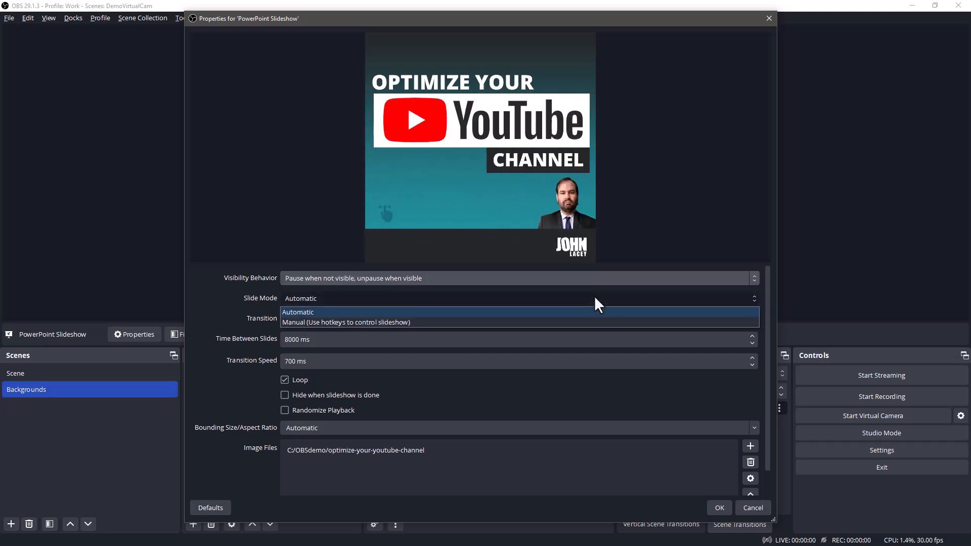
left_click(594, 321)
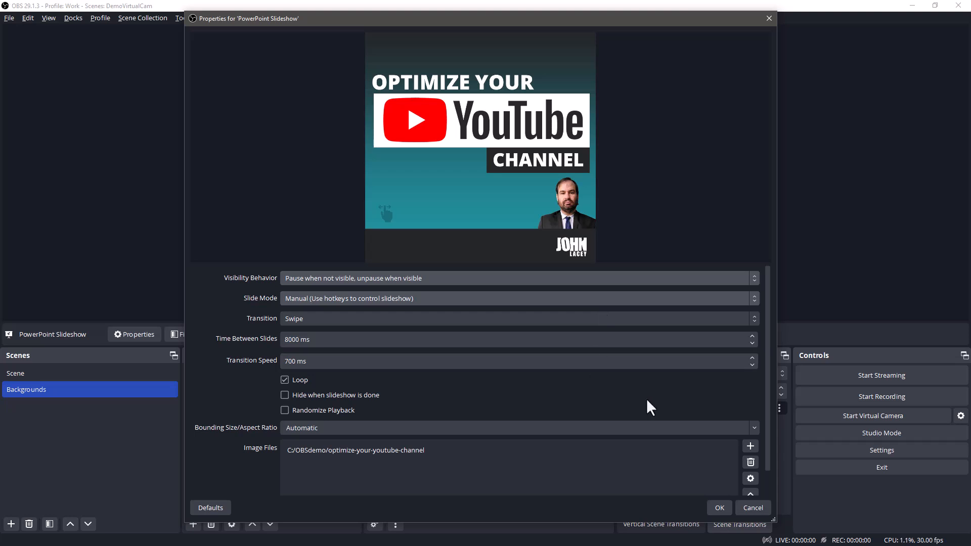
scroll(652, 388, "down", 1)
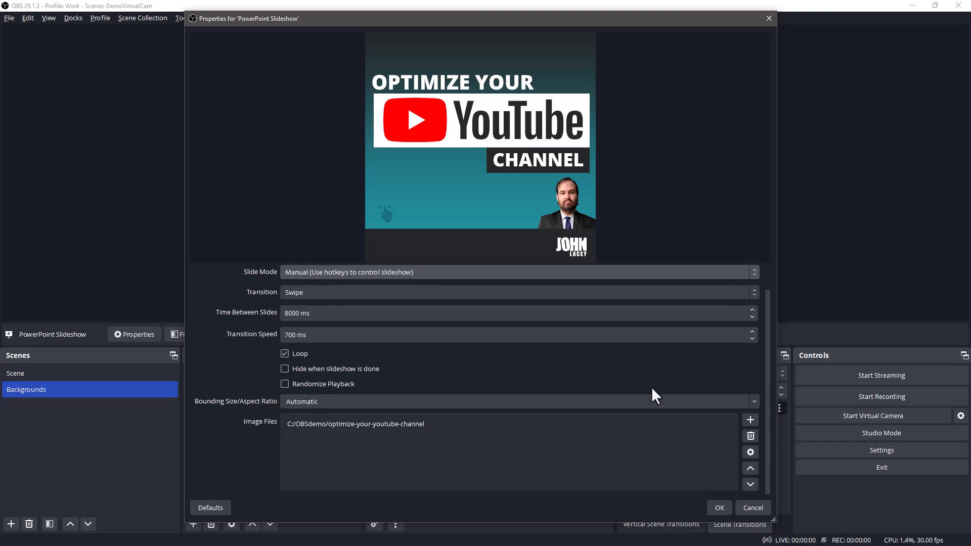
scroll(652, 389, "up", 1)
left_click(728, 509)
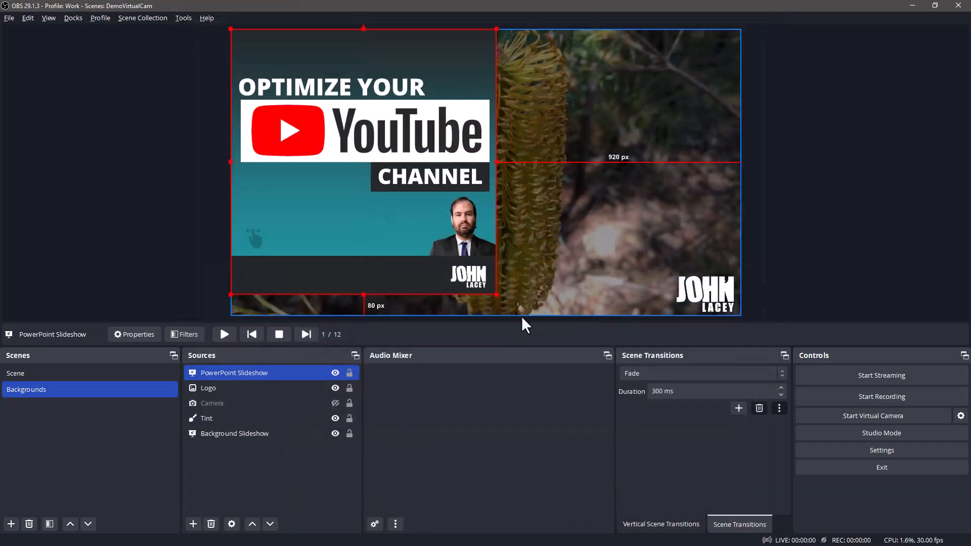
Scale down the PowerPoint Slideshow and place it about 43 px from the canvas's left edge and 38 px from its top edge
left_click_drag(496, 295, 459, 257)
mouse_move(311, 139)
left_mouse_down()
mouse_move(332, 152)
mouse_move(320, 142)
left_mouse_up()
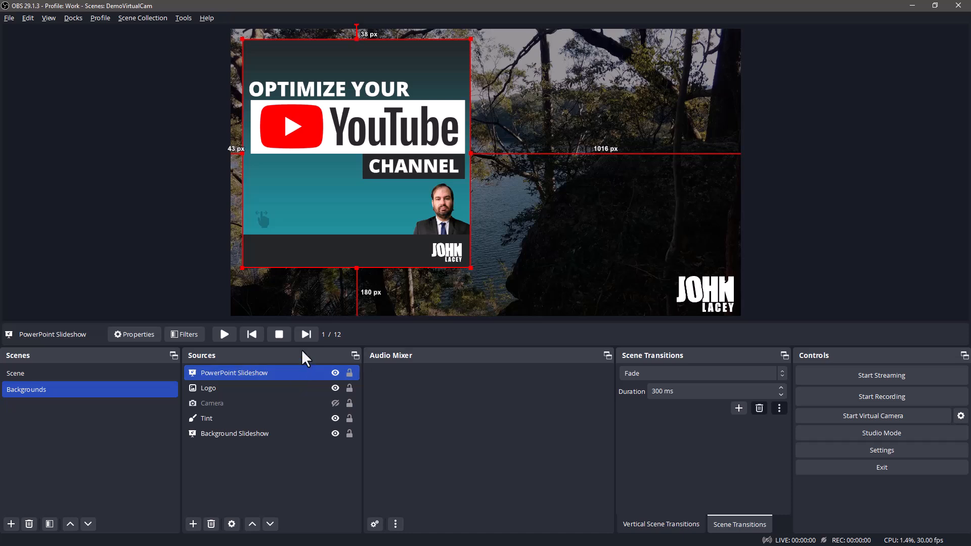
Test the PowerPoint Slideshow's playback by stepping forward and back through slides, stopping it and restarting it
left_click(302, 336)
left_click(250, 336)
left_click(316, 337)
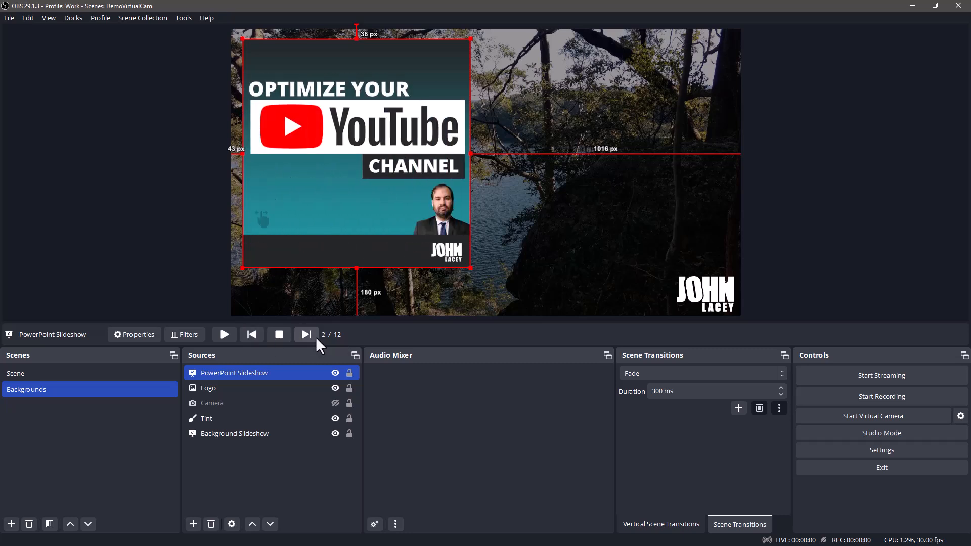
left_click(315, 337)
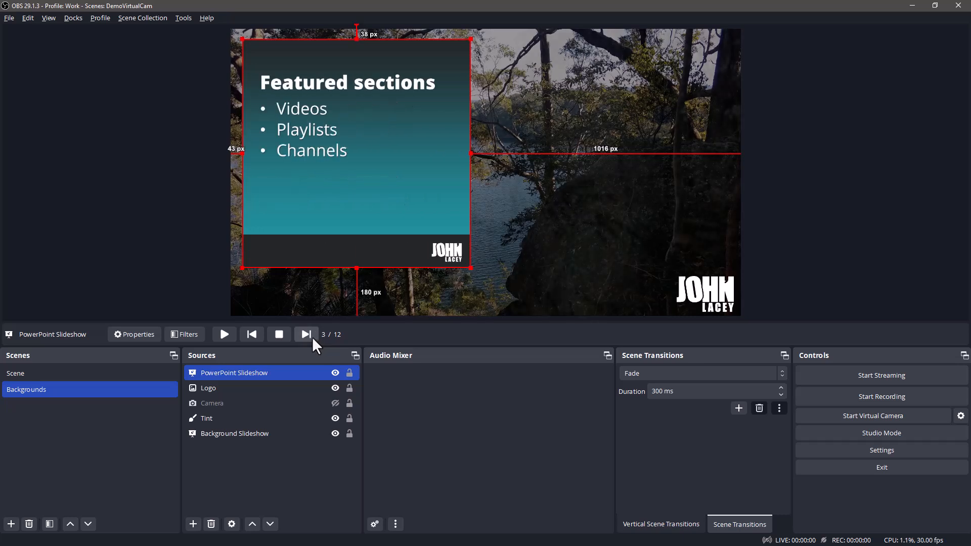
left_click(279, 334)
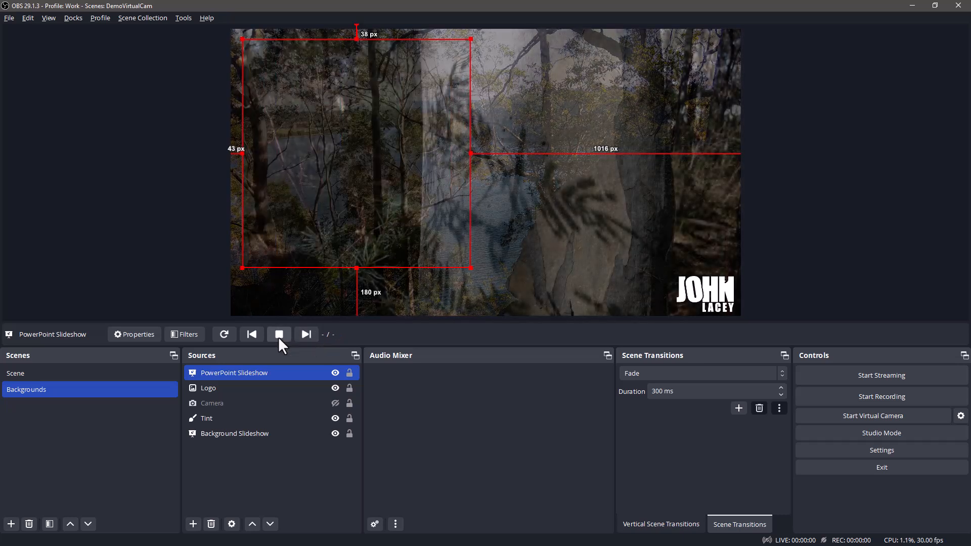
left_click(219, 336)
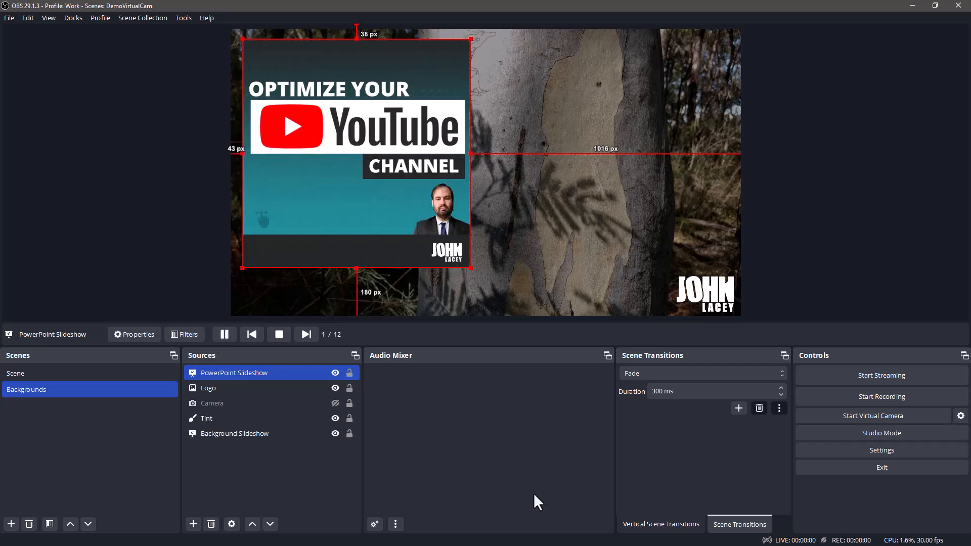
In the hotkey settings, filter for "next" and assign the Right arrow to the PowerPoint Slideshow's Next Slide action
left_click(12, 20)
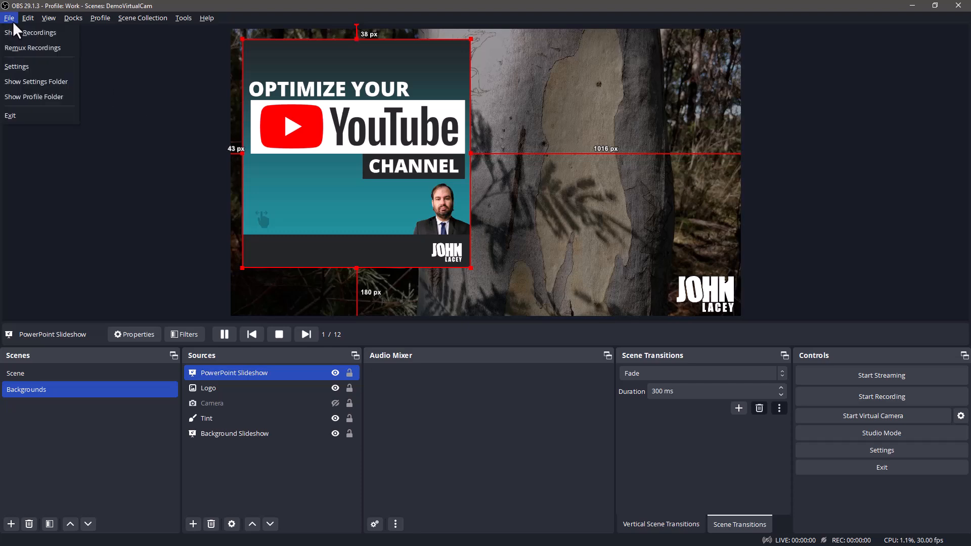
left_click(25, 65)
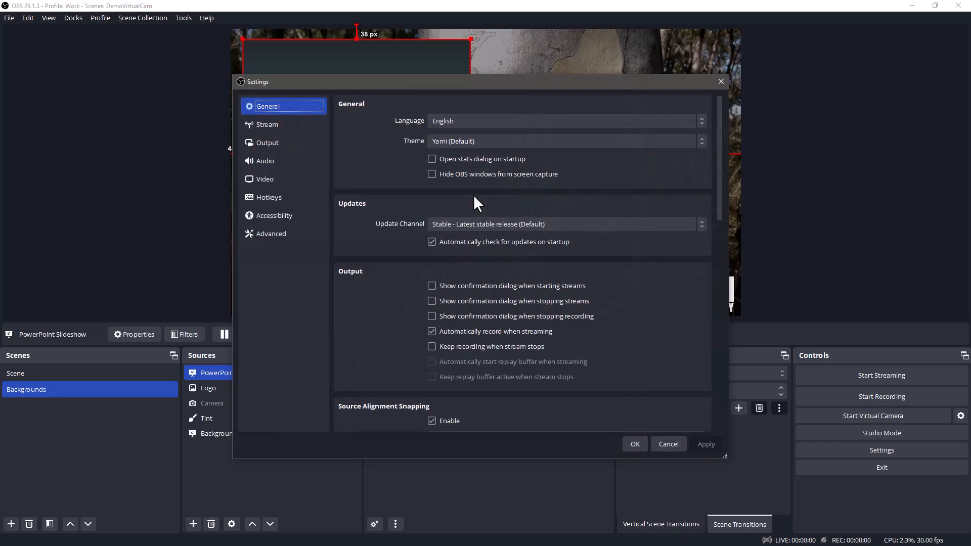
left_click(295, 202)
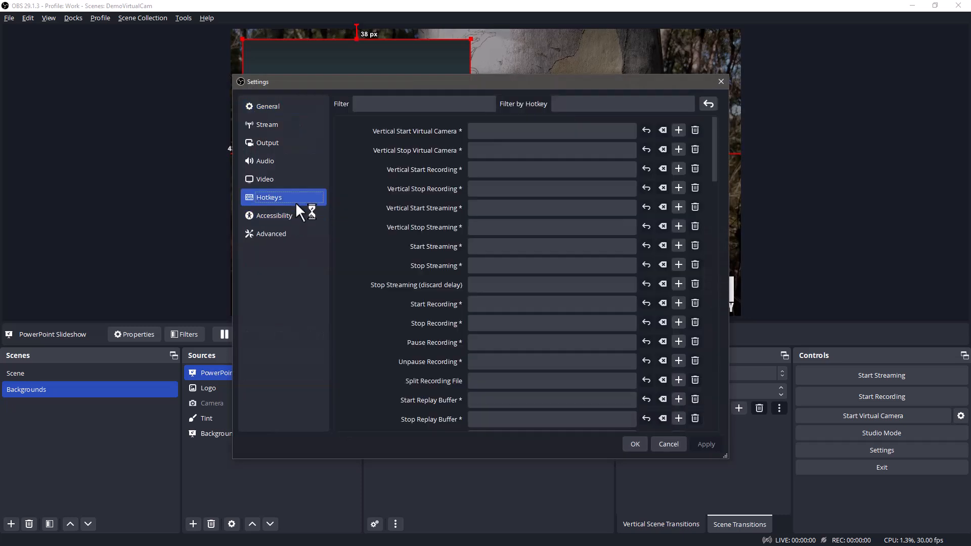
left_click(463, 97)
type("next")
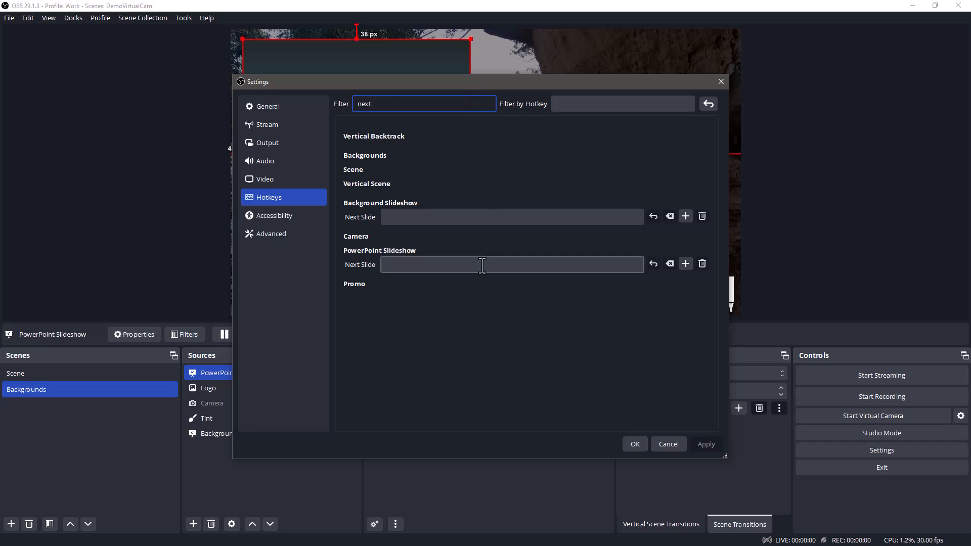
left_click(415, 263)
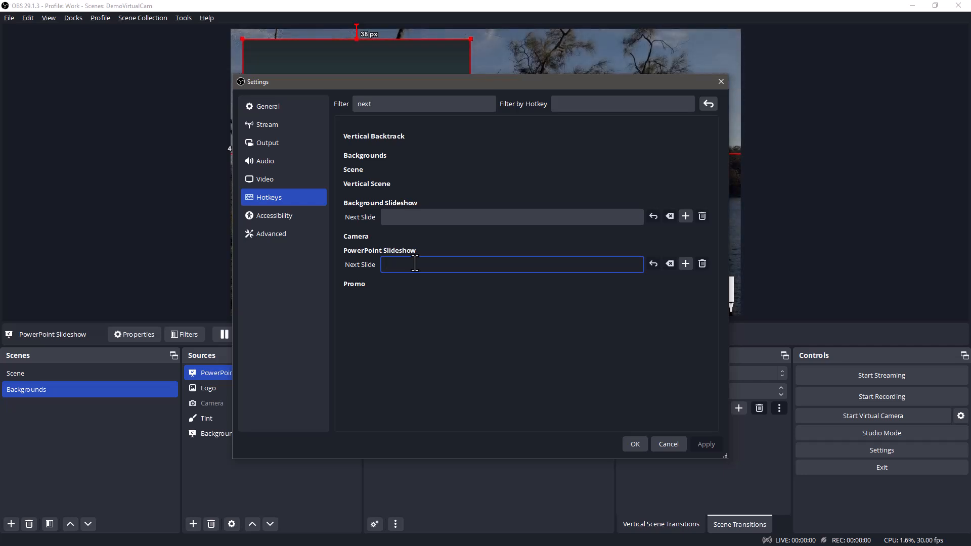
key("Right")
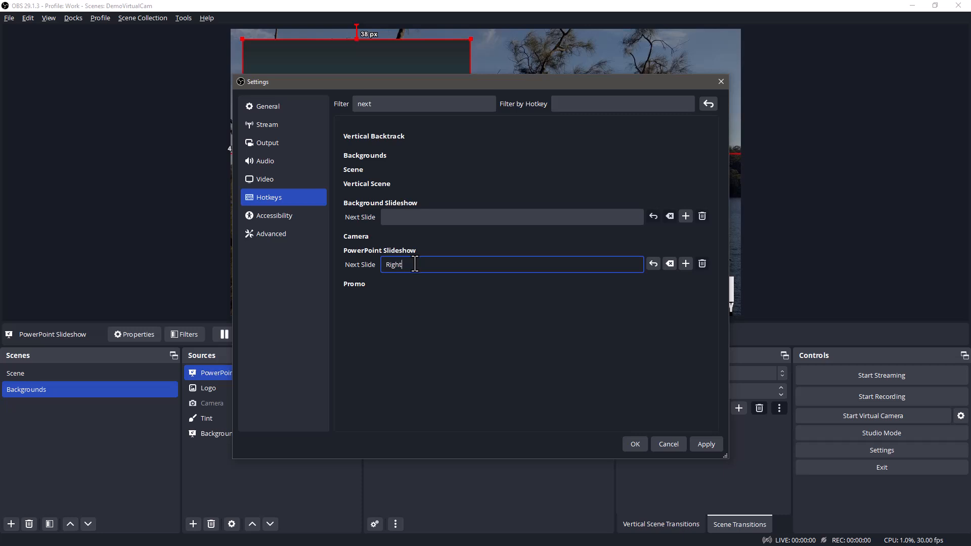
Filter the hotkeys for "previous", assign the Left arrow to the PowerPoint Slideshow's Previous Slide action, and accept the settings
double_click(453, 104)
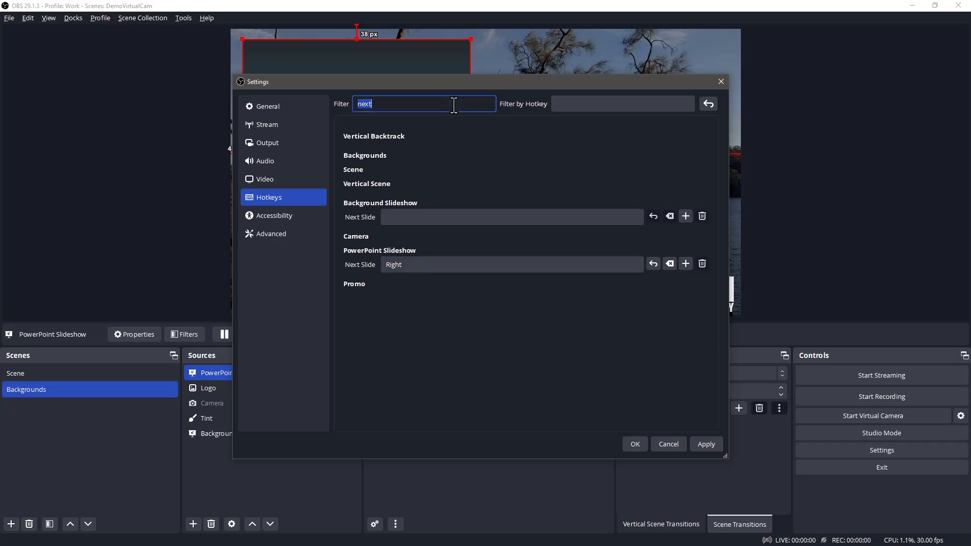
type("prev")
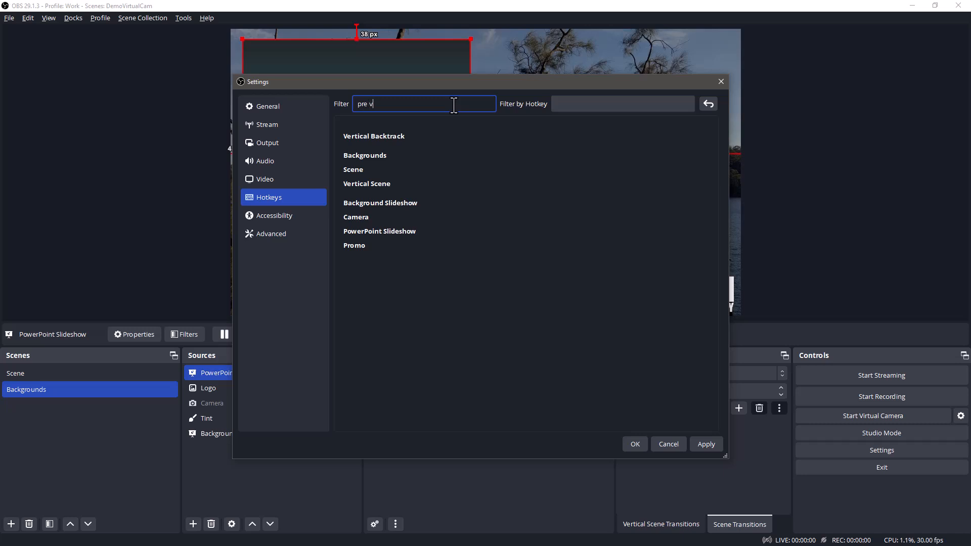
type("ious")
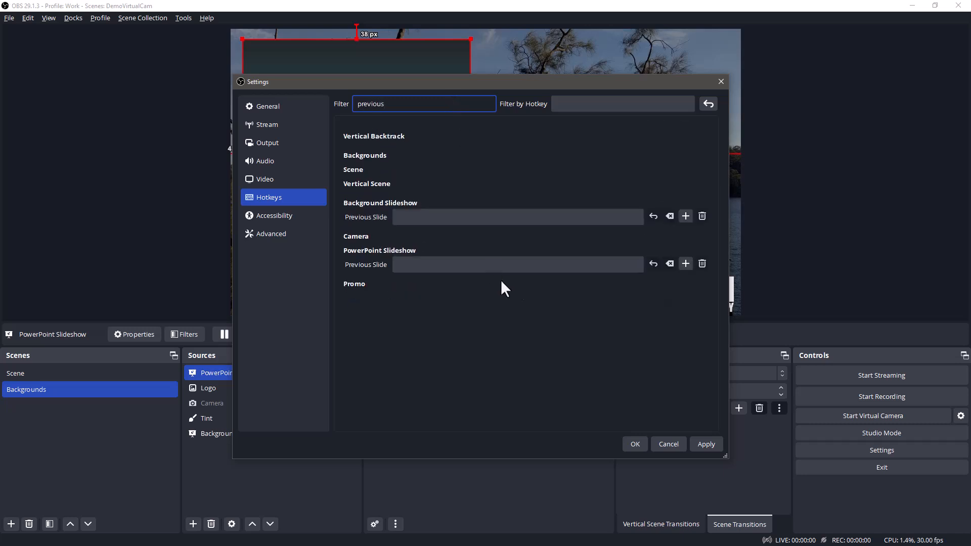
left_click(527, 263)
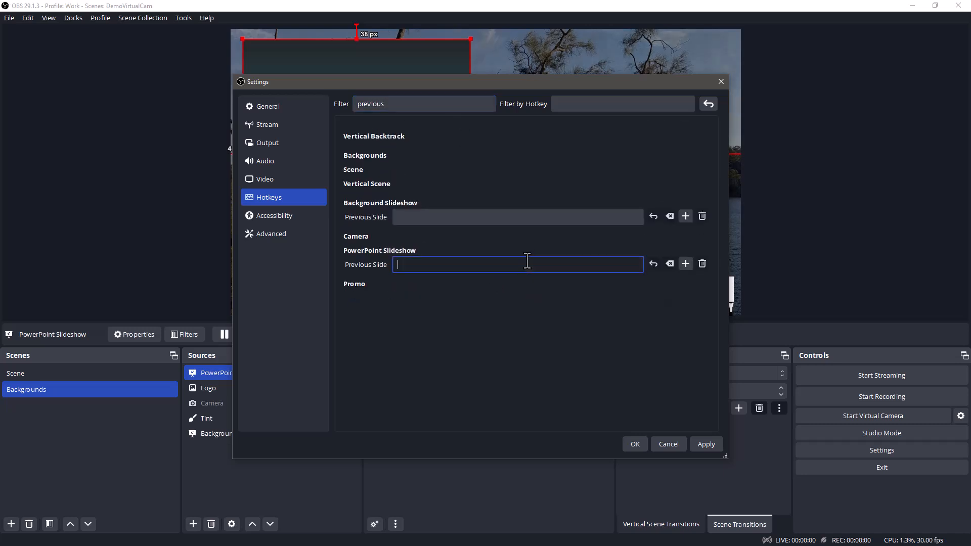
key("Left")
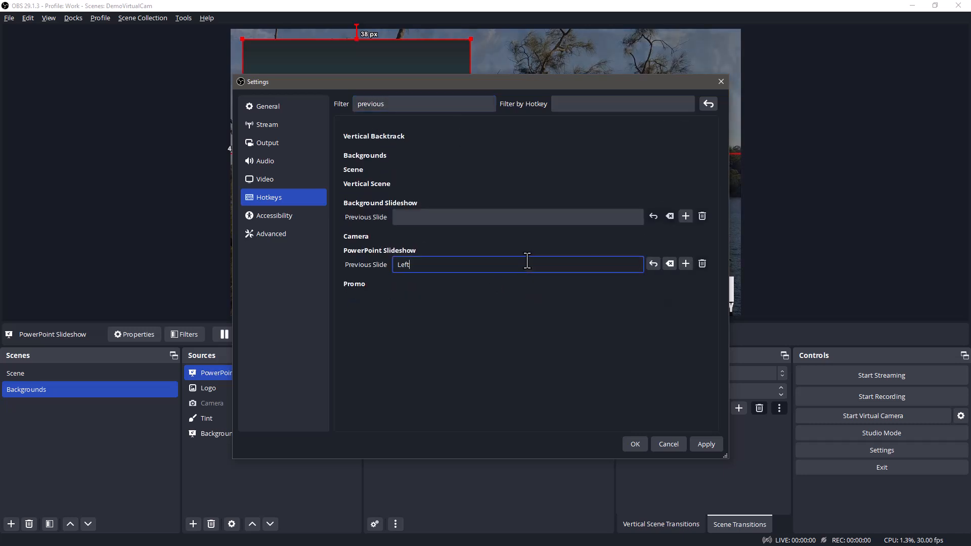
left_click(634, 444)
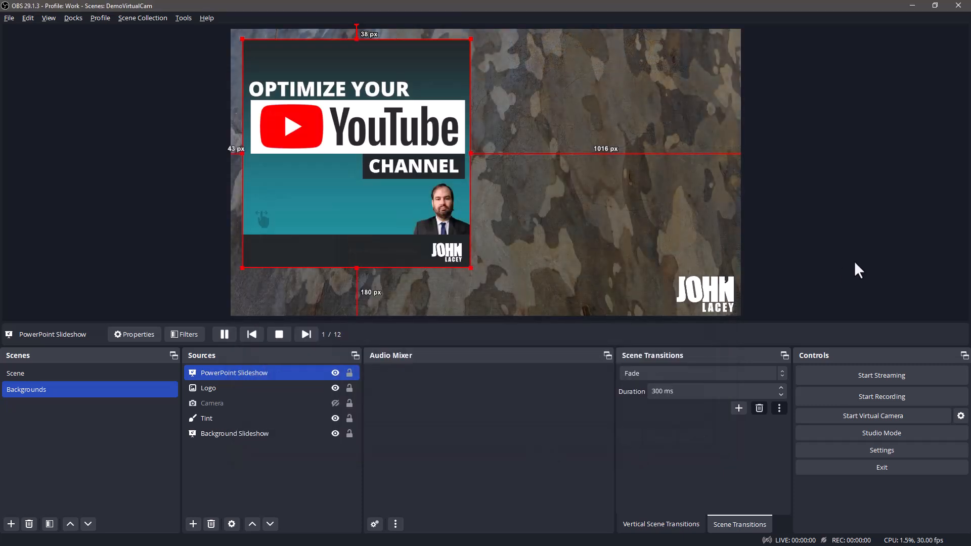
Test the new hotkeys with no source selected by advancing the PowerPoint Slideshow two slides and going back two
left_click(855, 262)
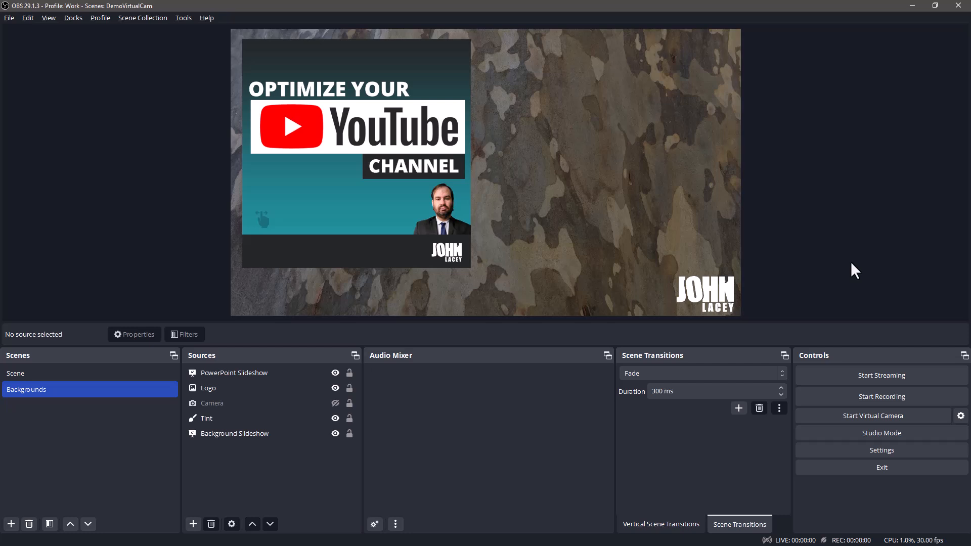
key("Right")
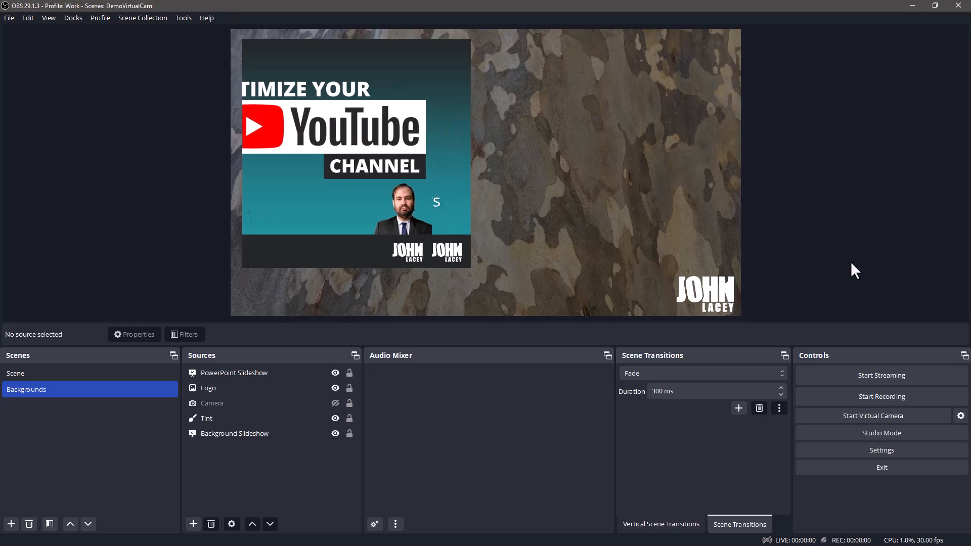
key("Right")
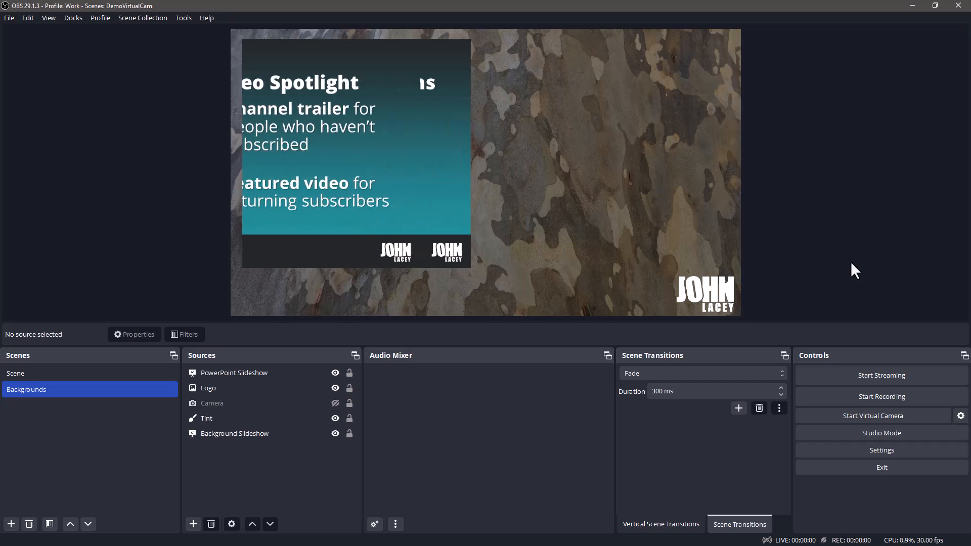
key("Left")
key("Left")
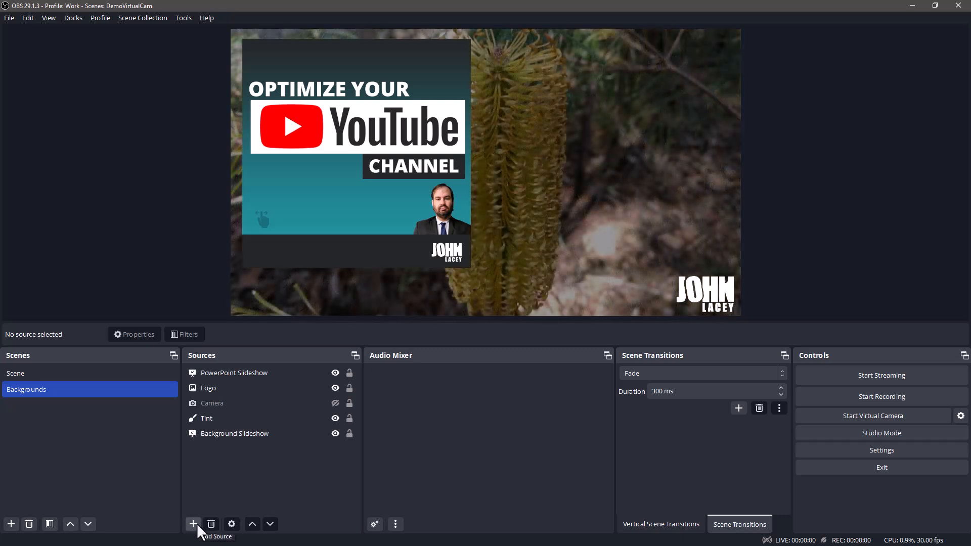
Add an Image Slide Show source named "Promotional Slideshow" to the Backgrounds scene
left_click(197, 524)
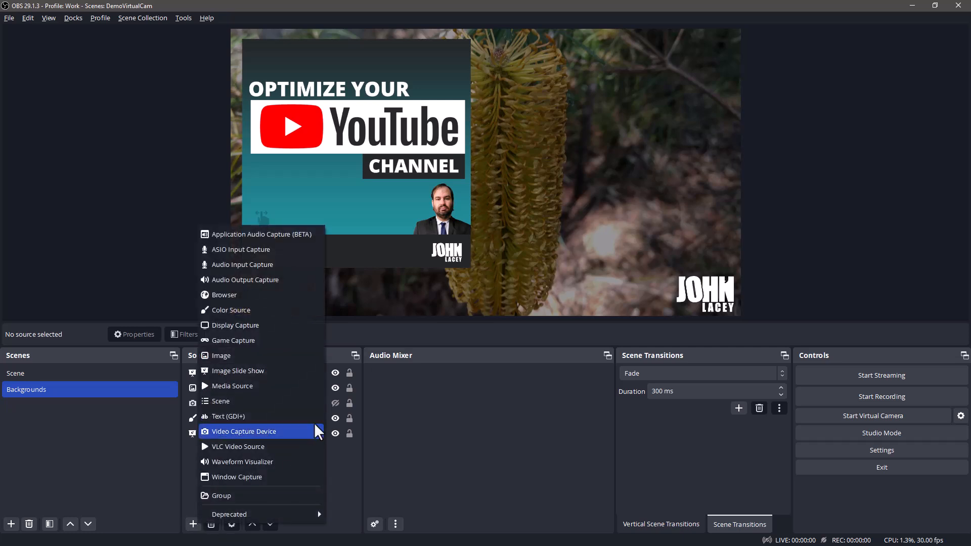
left_click(319, 371)
type("Promotional Slideshow")
left_click(512, 338)
Load all four PNG images from the OBSdemo Banners folder into the Promotional Slideshow and accept its properties
scroll(717, 410, "down", 1)
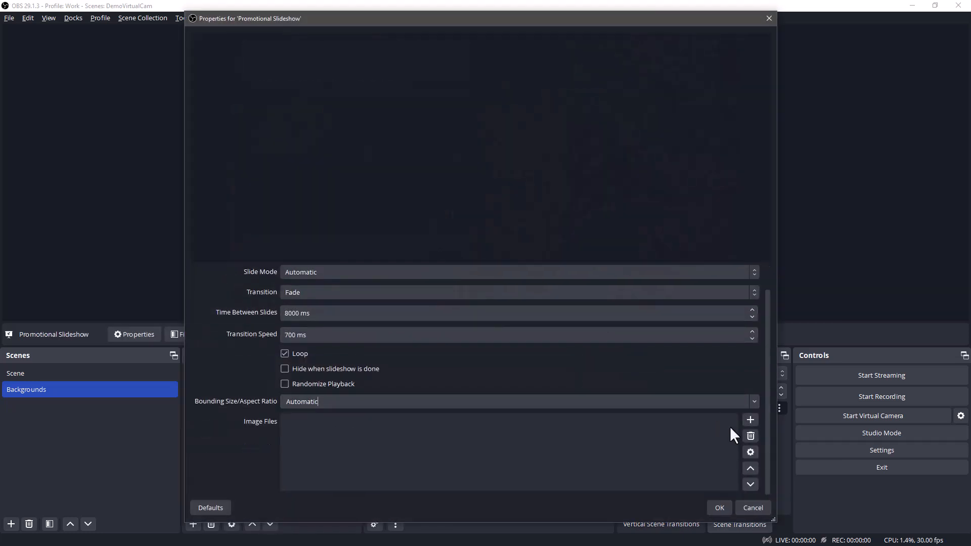
left_click(748, 420)
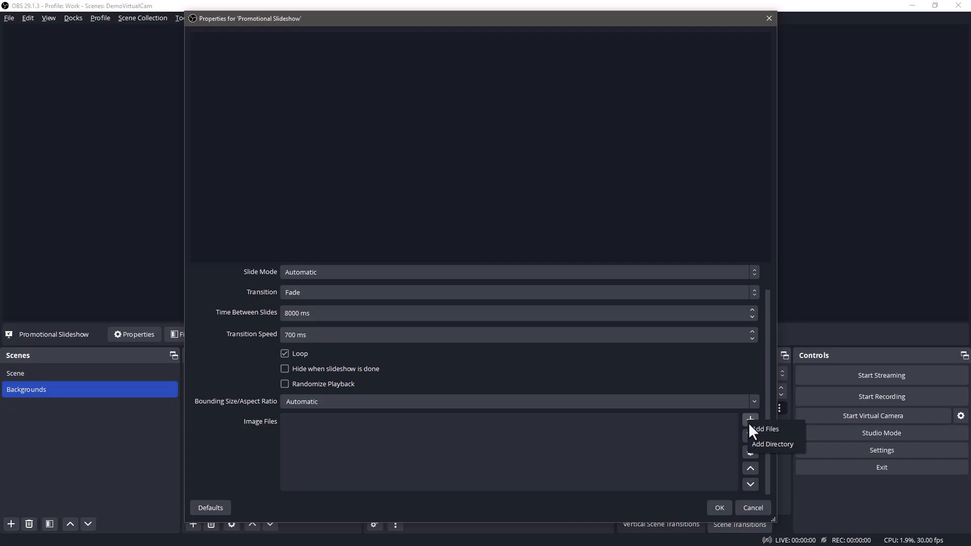
left_click(751, 429)
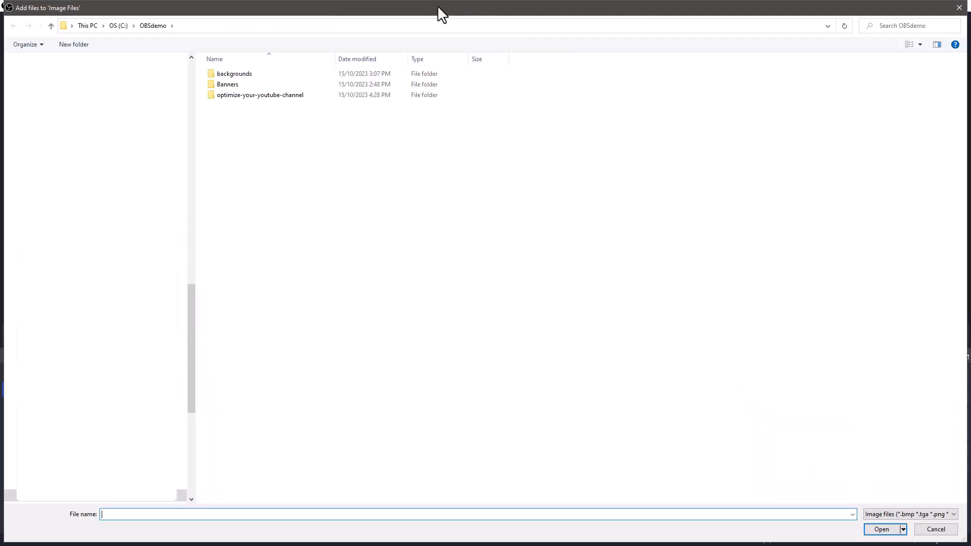
double_click(268, 85)
left_click(218, 101)
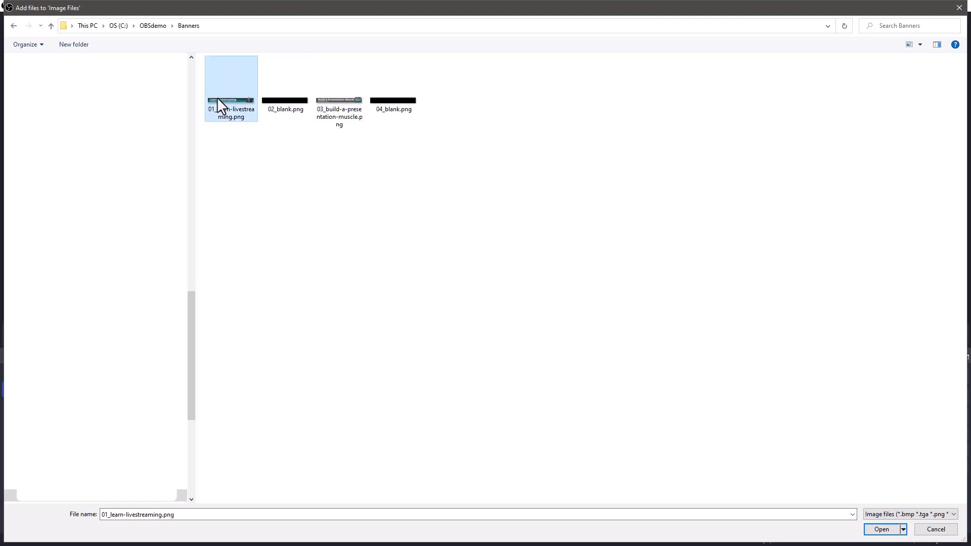
left_click(416, 111, "shift")
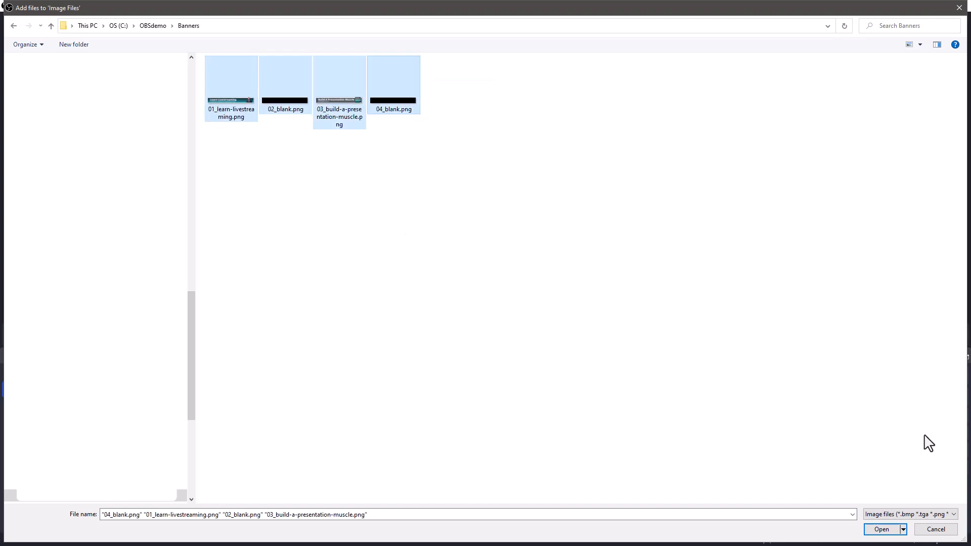
left_click(881, 529)
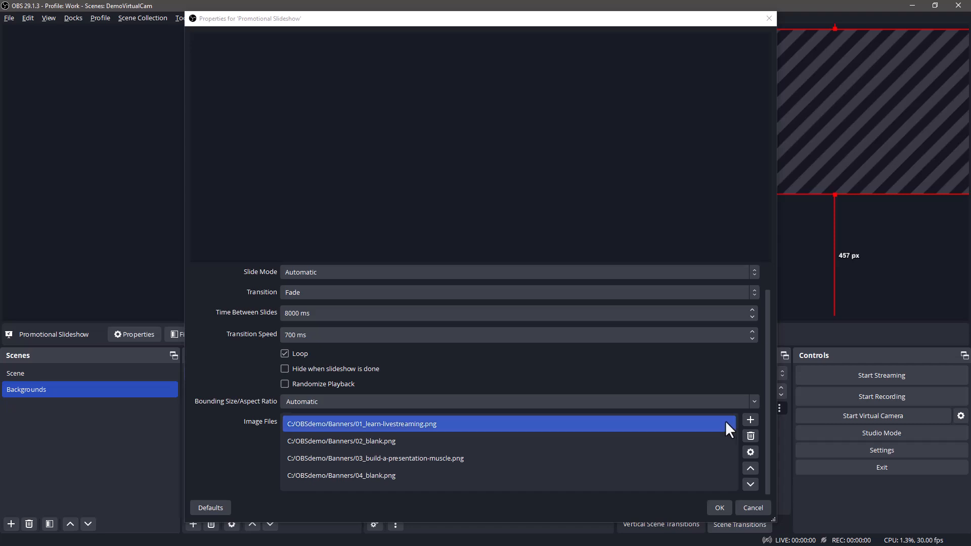
left_click(720, 508)
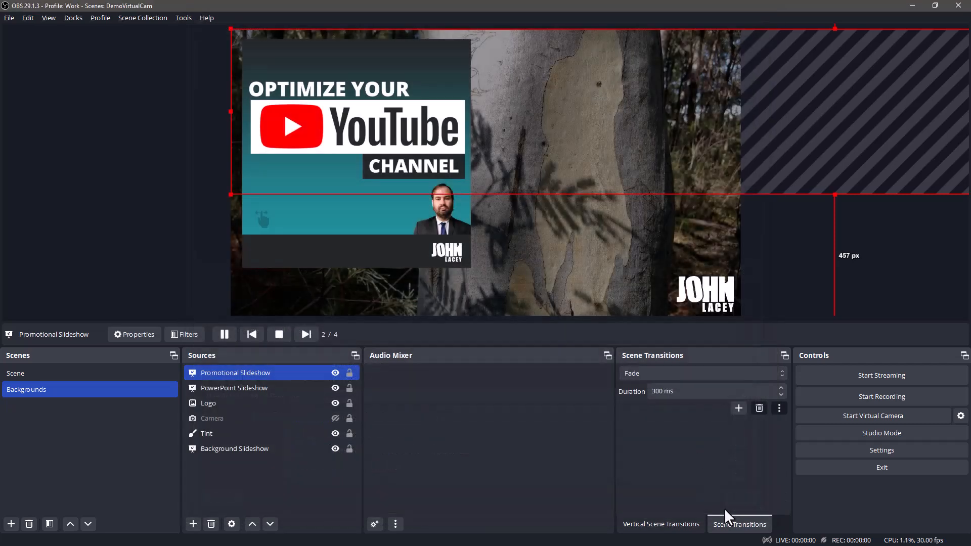
Reposition the oversized Promotional Slideshow on the canvas and fit it to the screen
left_click_drag(919, 193, 883, 216)
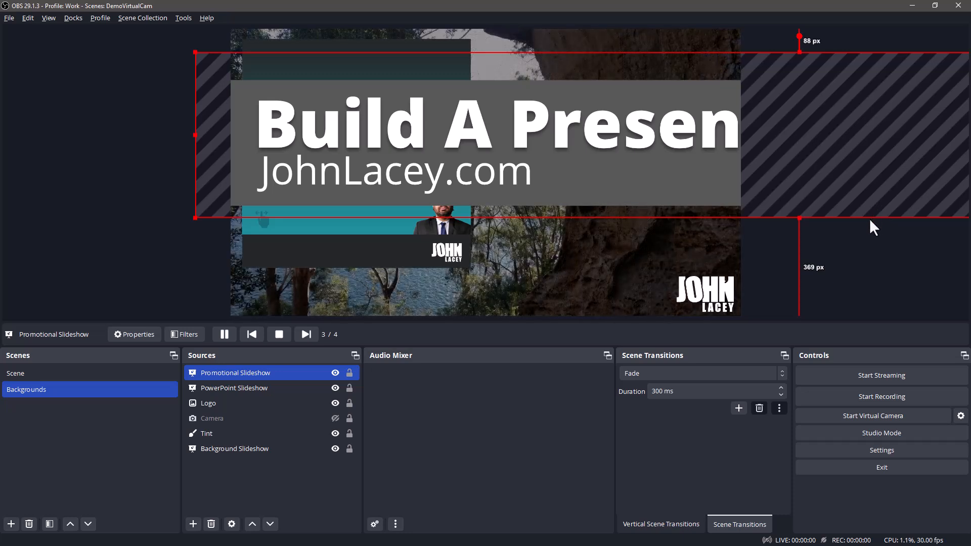
right_click(871, 220)
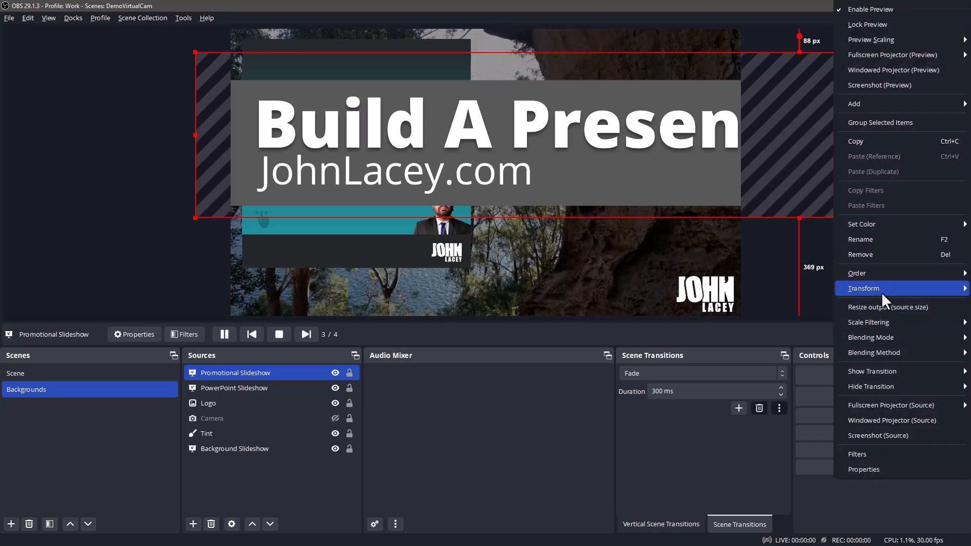
mouse_move(882, 291)
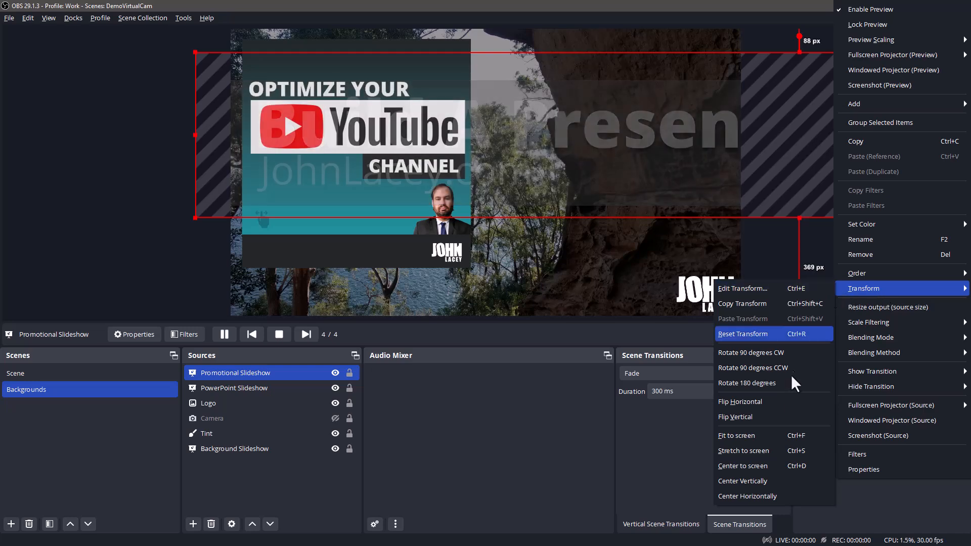
left_click(795, 439)
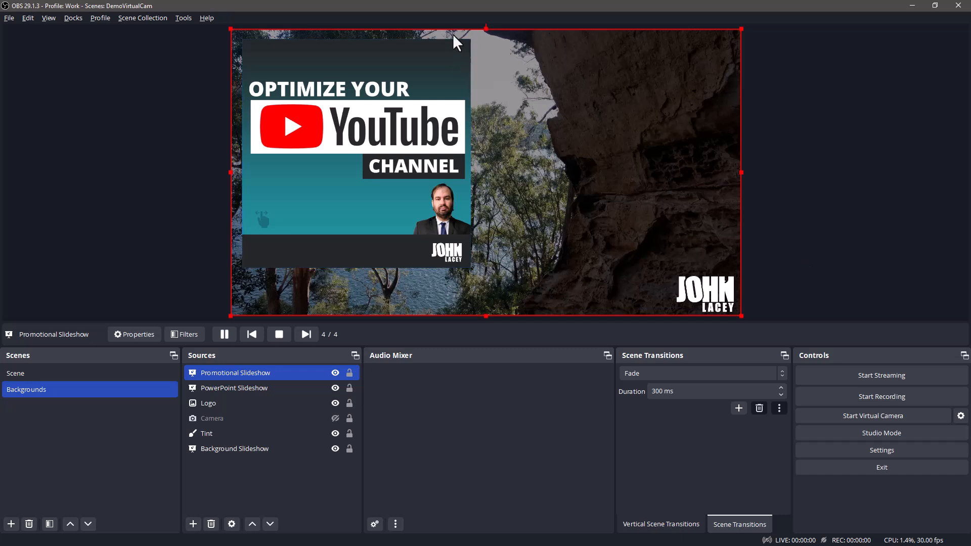
Shrink the Promotional Slideshow along the canvas's bottom edge, leaving about 840 px above it and 500 px to its right
left_click_drag(487, 29, 517, 226)
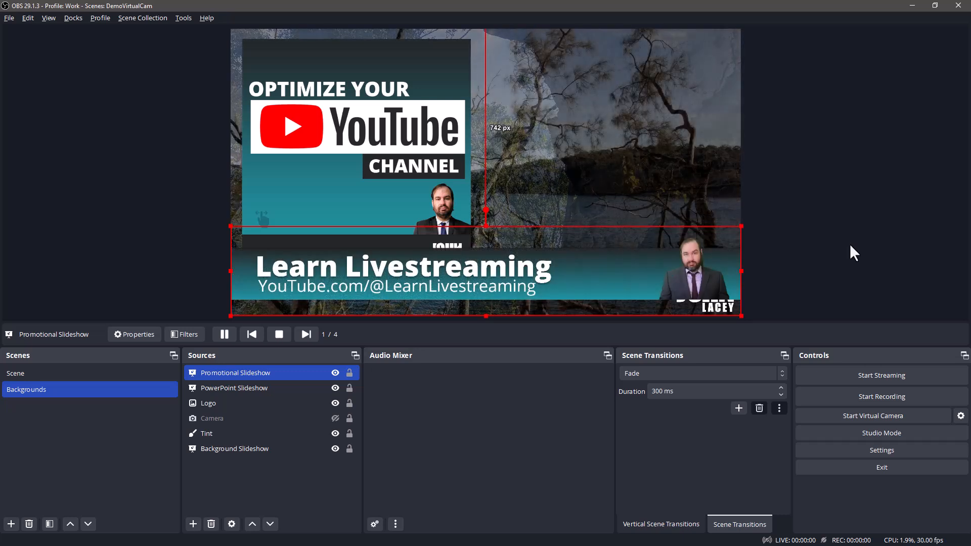
left_click_drag(743, 271, 608, 277)
left_click_drag(418, 226, 420, 253)
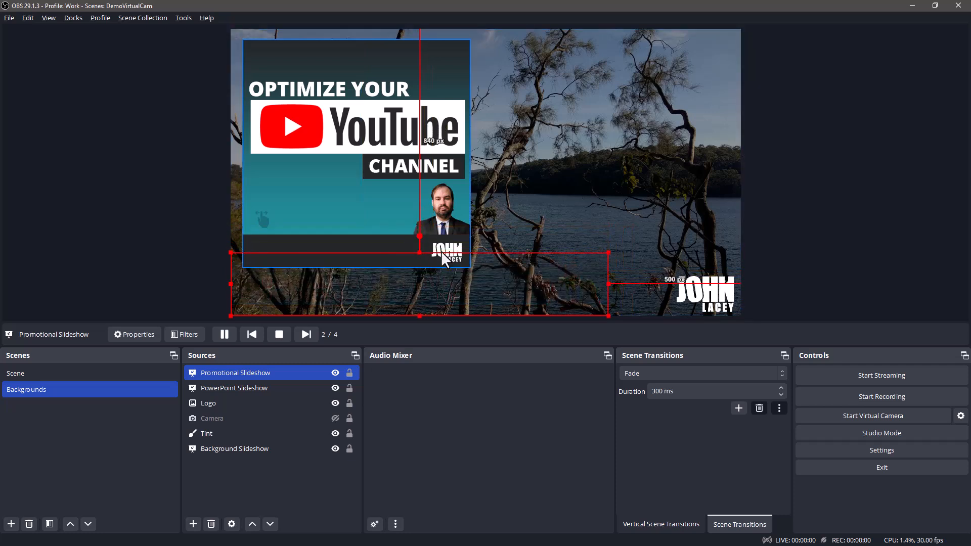
Center the Promotional Slideshow horizontally on the canvas
right_click(499, 254)
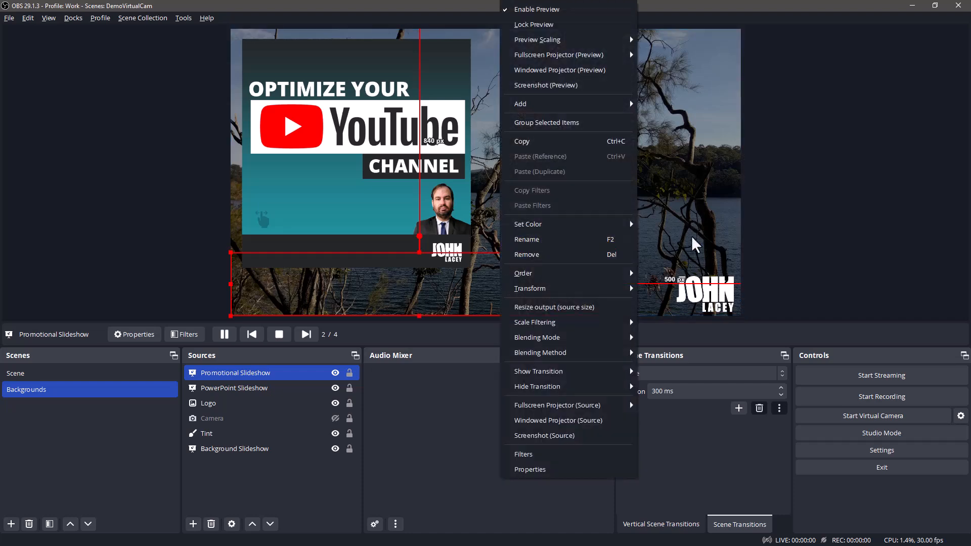
mouse_move(609, 295)
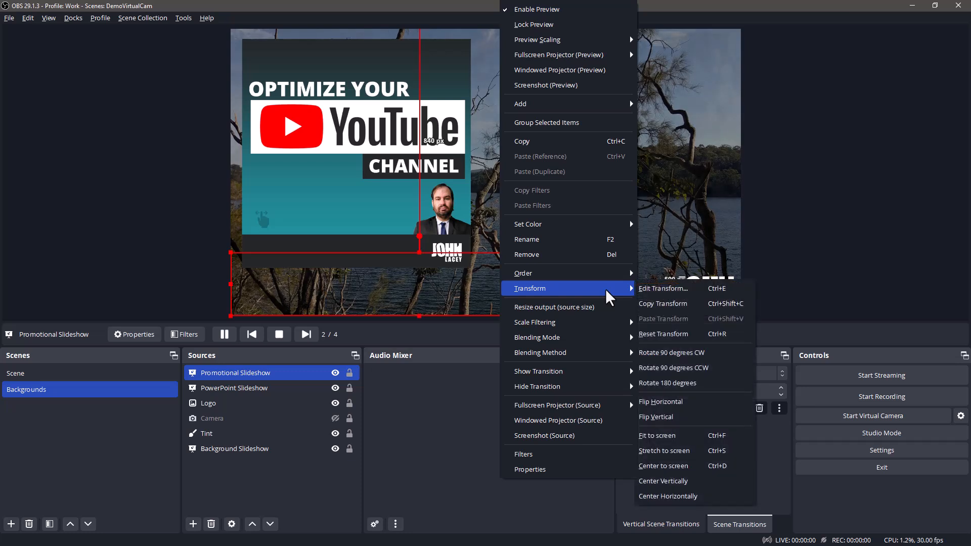
left_click(721, 497)
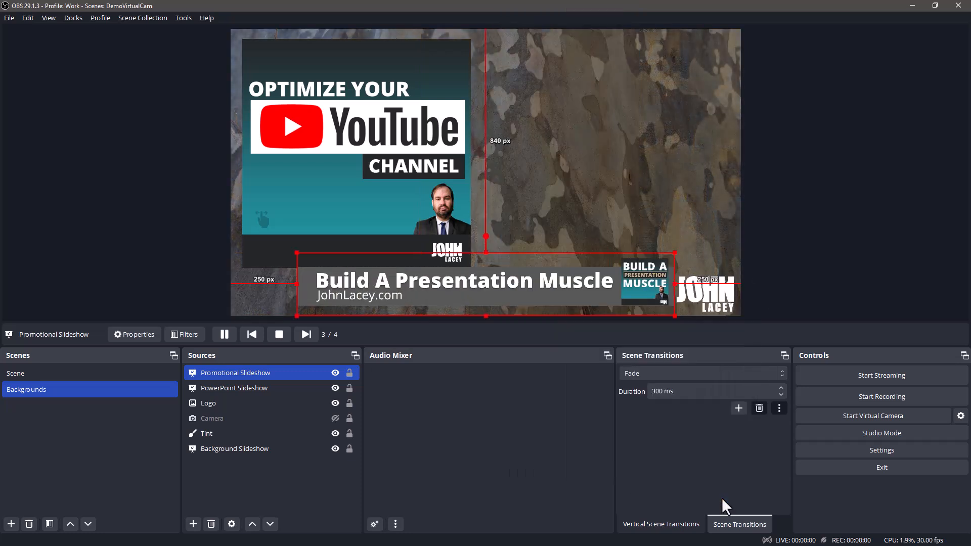
Deselect the Promotional Slideshow and make the Camera source visible in the scene
left_click(851, 301)
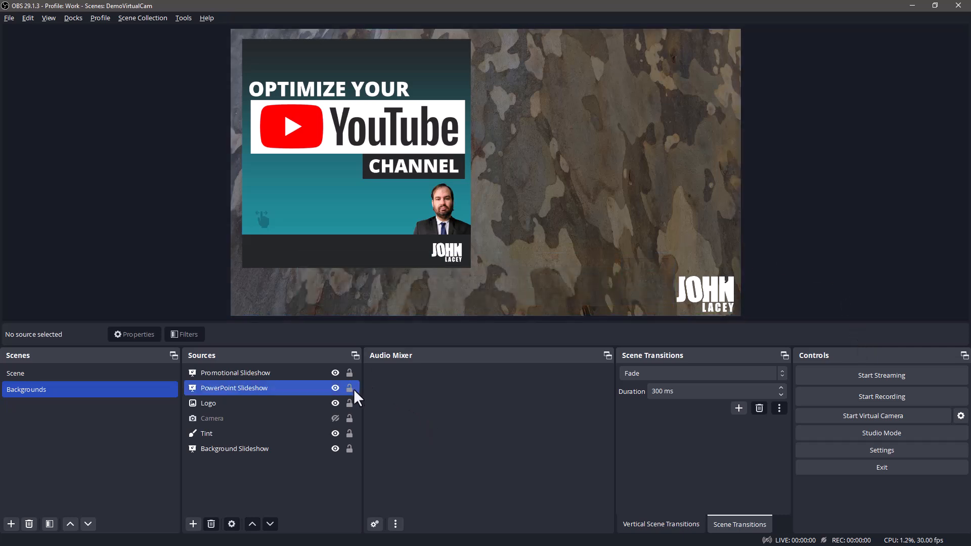
left_click(344, 416)
left_click(336, 419)
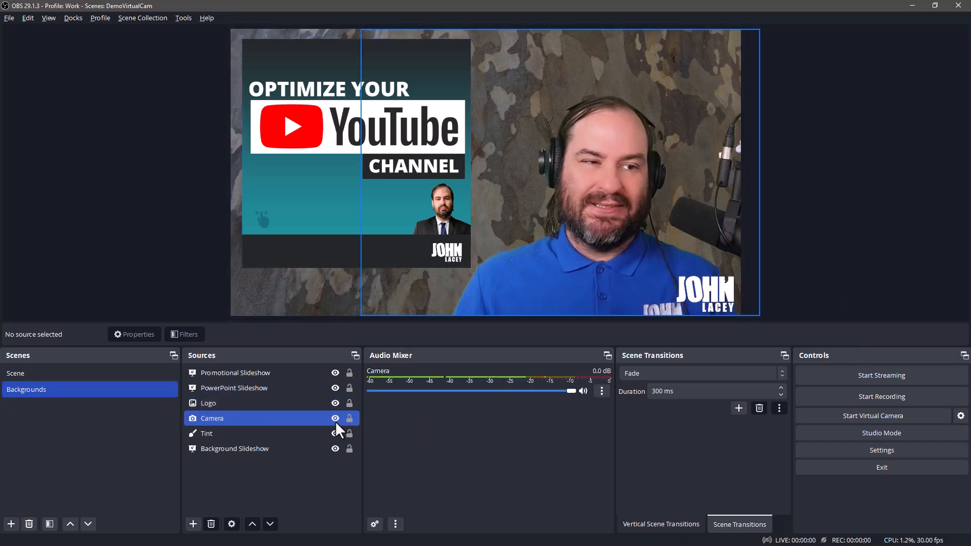
Switch to Stream Deck and delete the existing Prev and Next hotkey actions from page 5
left_click(302, 404)
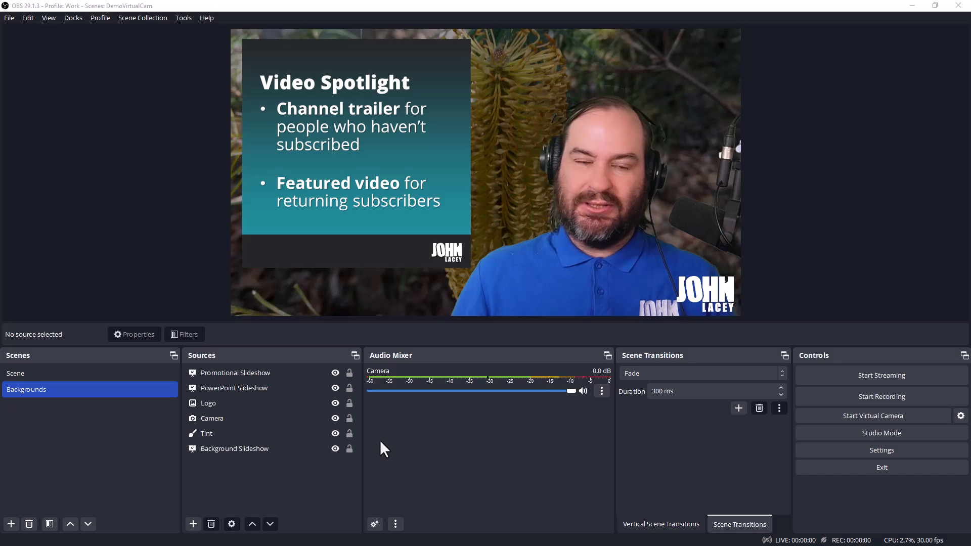
key("alt+Tab")
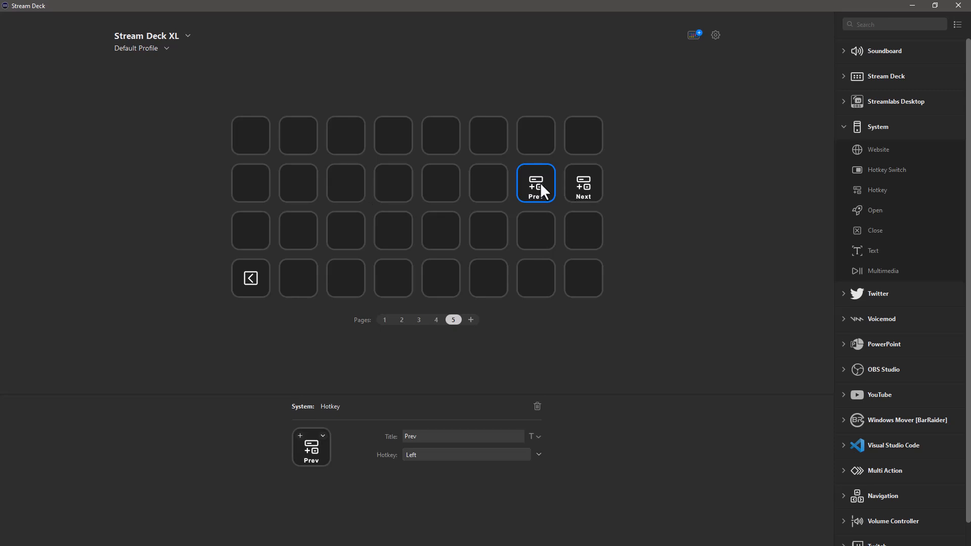
key("Delete")
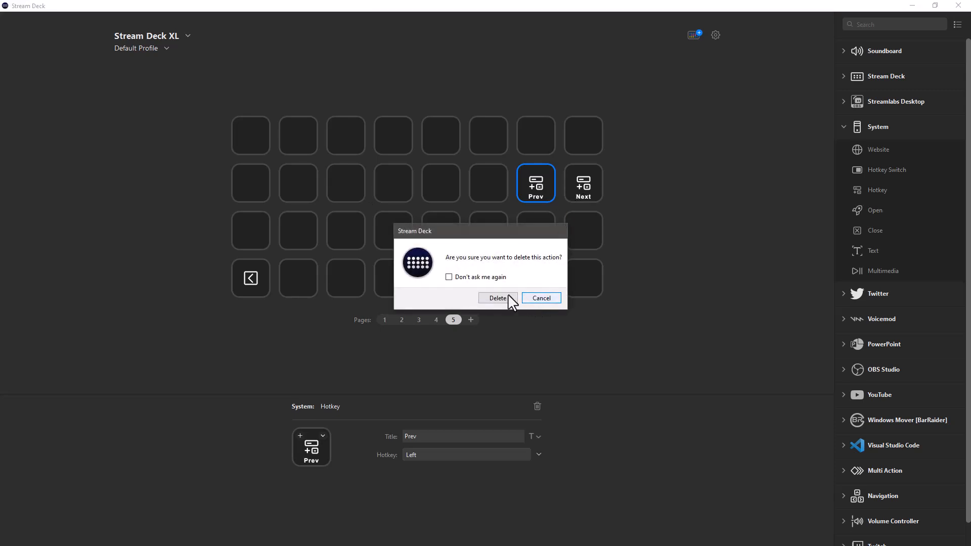
left_click(515, 297)
left_click(596, 184)
key("Delete")
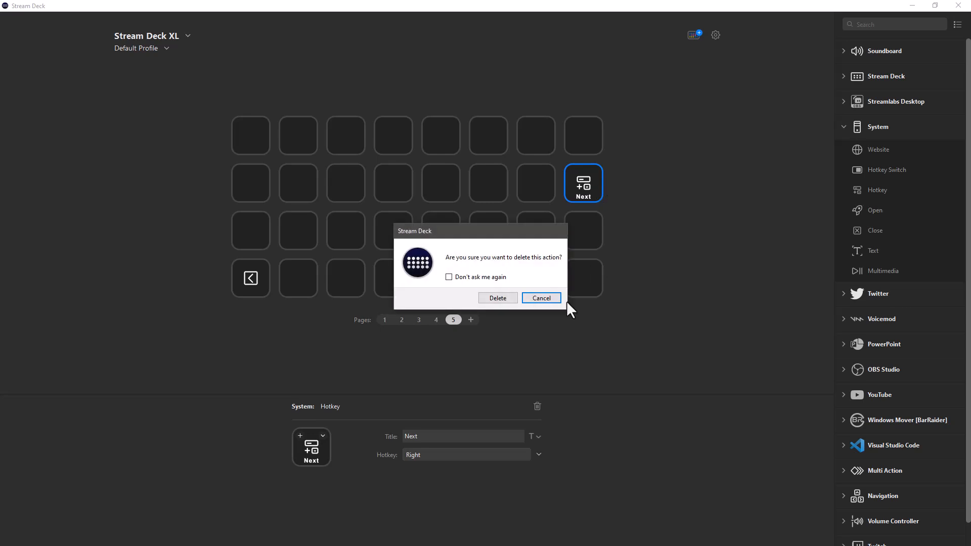
left_click(514, 297)
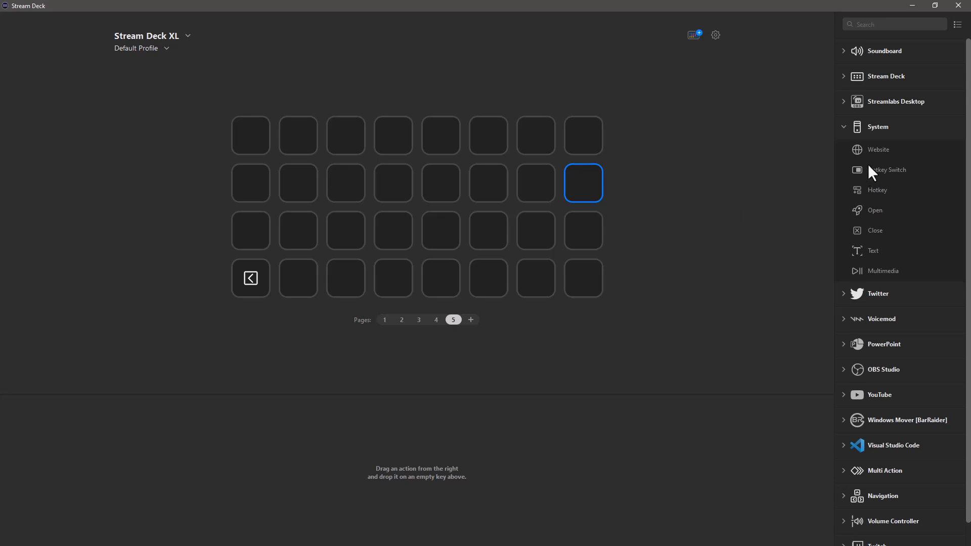
Add a Hotkey action to the last key of the second row, titled Next and assigned to the Right arrow
left_click_drag(901, 196, 583, 191)
left_click(462, 436)
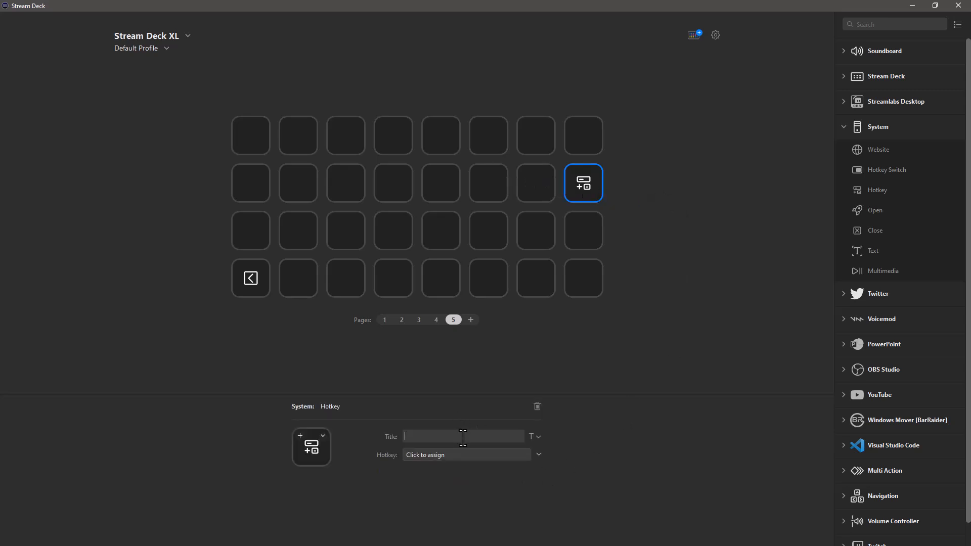
type("Next")
left_click(462, 455)
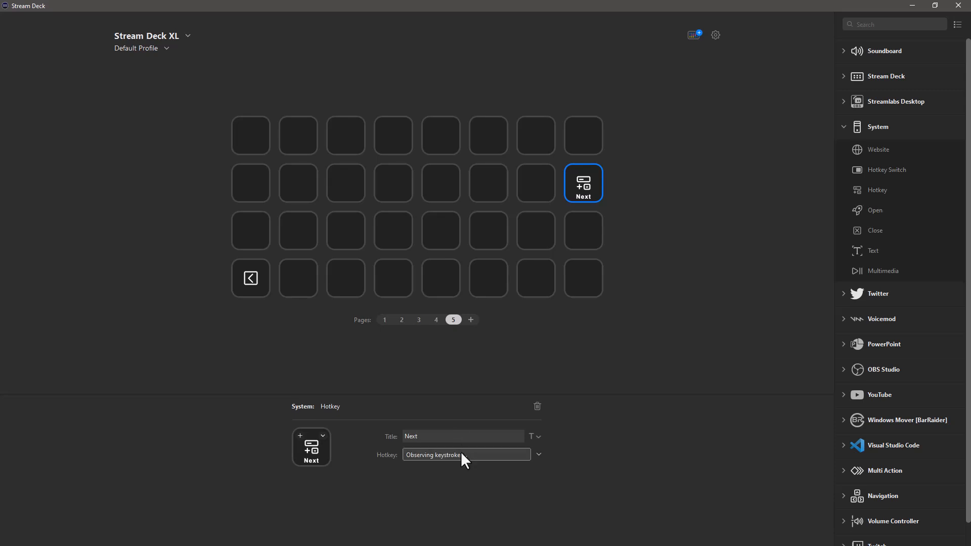
key("Right")
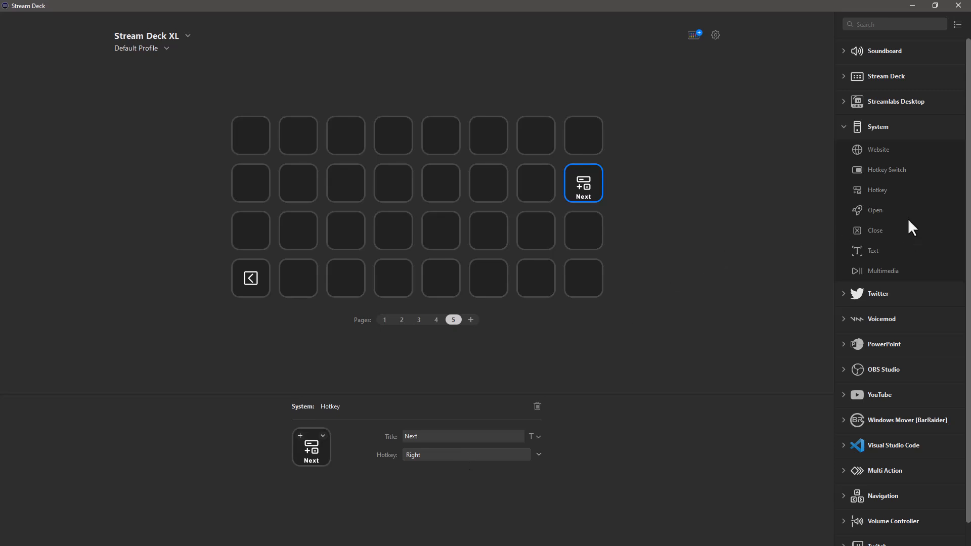
Add a Hotkey action on the empty key just before Next, titled Prev and assigned to the Left arrow, and return to OBS
left_click_drag(891, 194, 533, 183)
left_click(471, 437)
type("Prev")
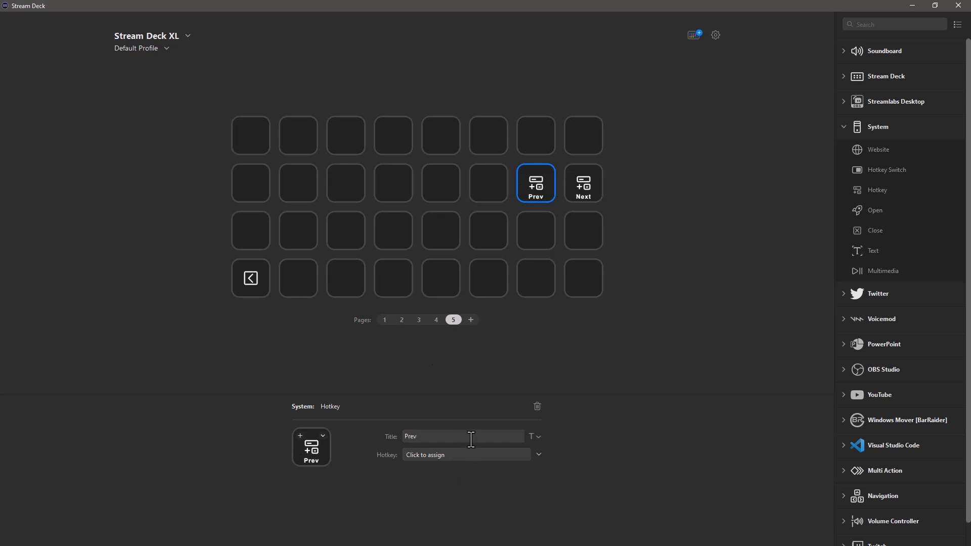
left_click(475, 450)
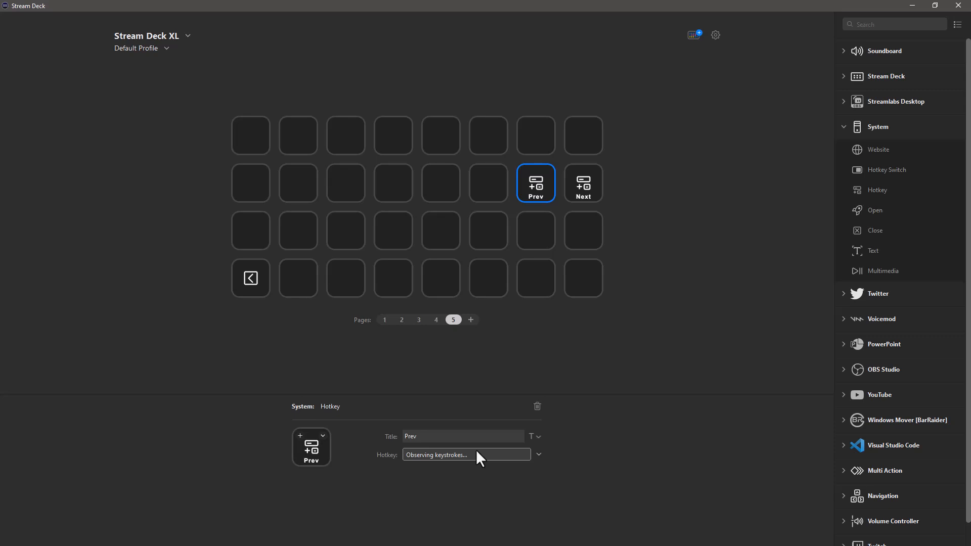
key("Left")
left_click(661, 300)
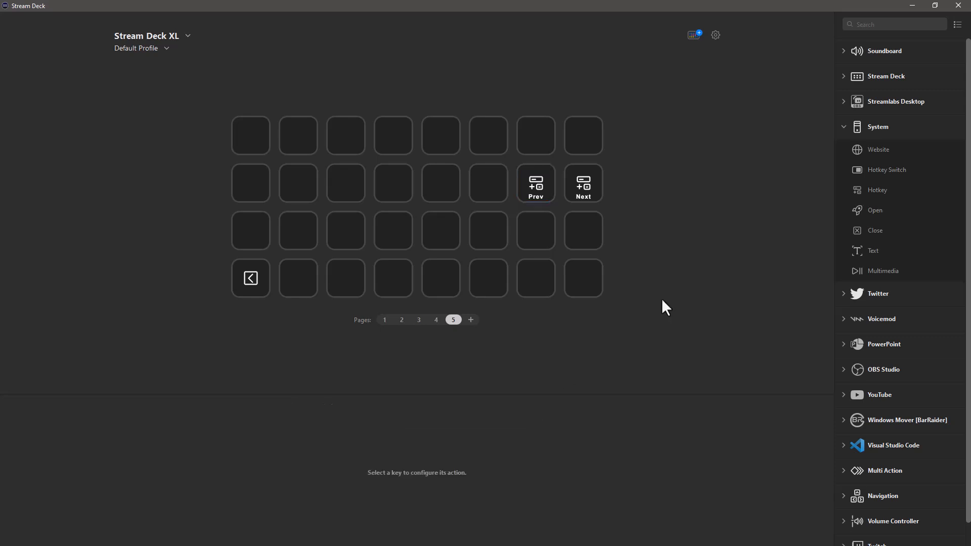
key("alt+Tab")
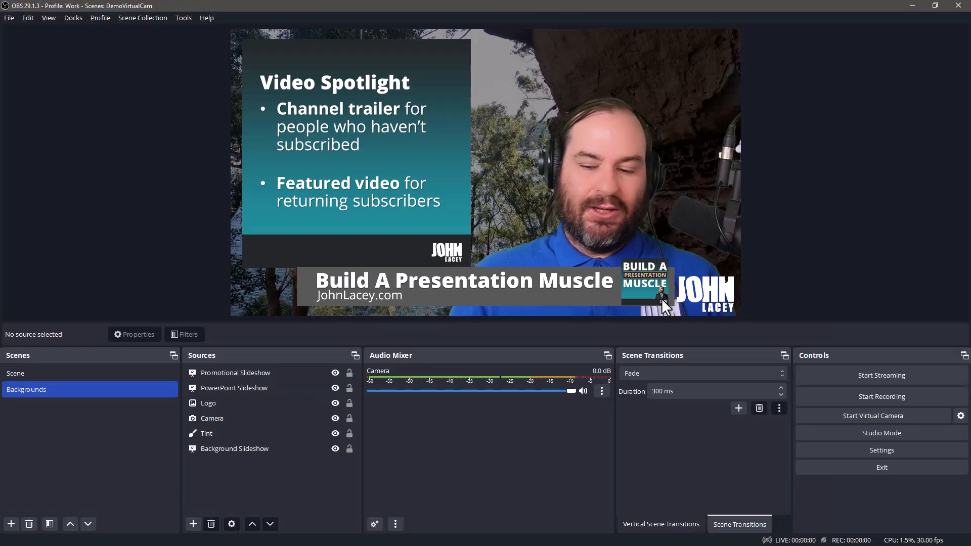